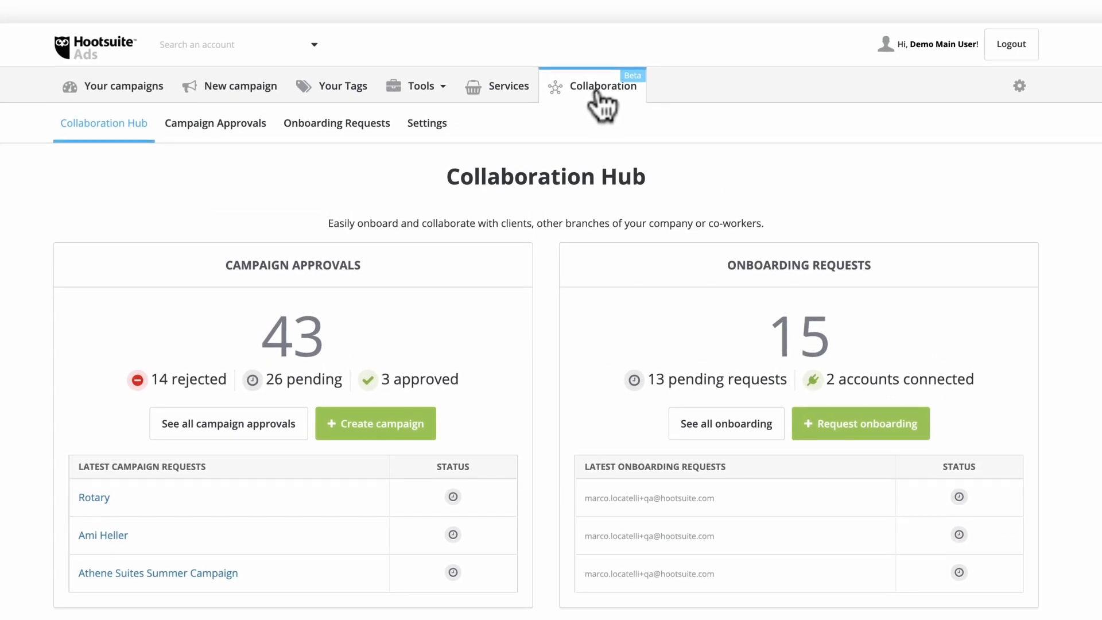
- Start a new campaign from the Campaign Approvals list and scroll through its form
left_click(214, 132)
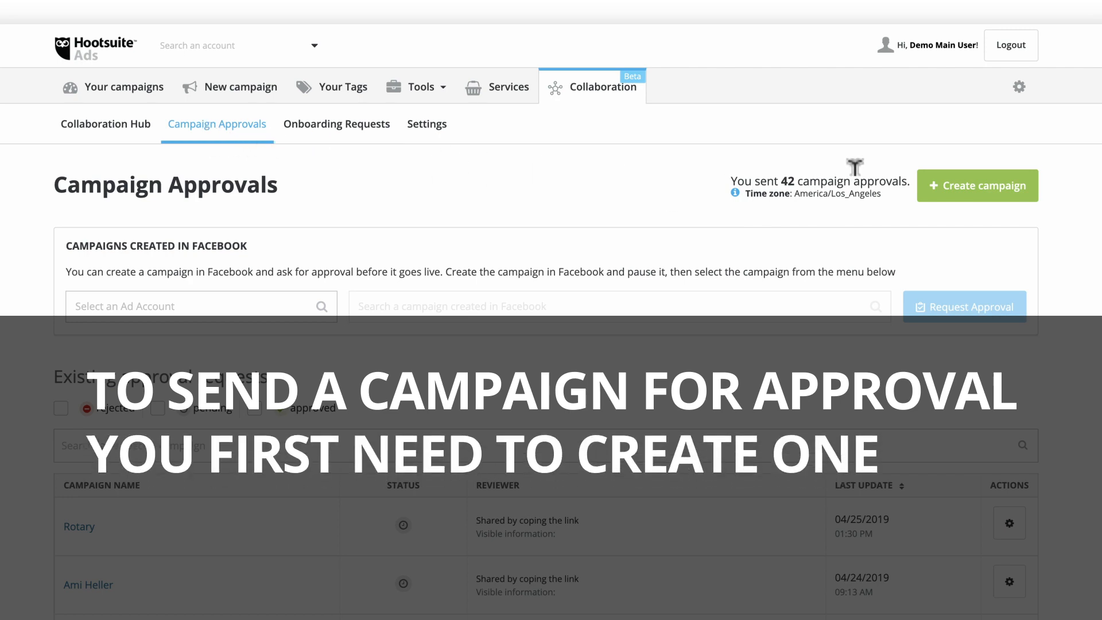
left_click(935, 188)
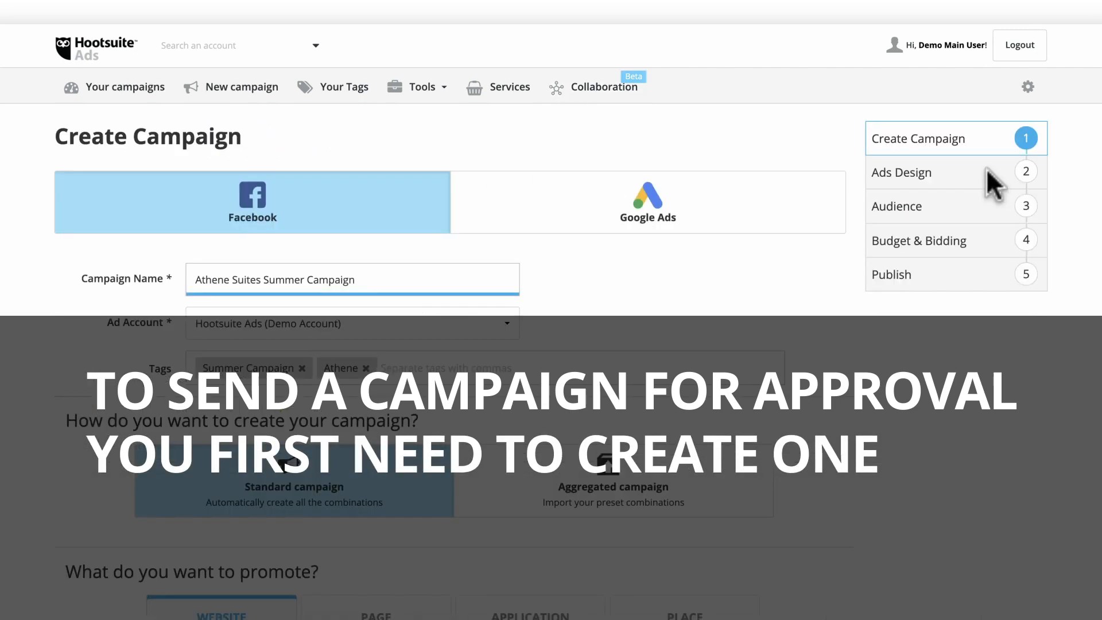
scroll(986, 184, "down", 10)
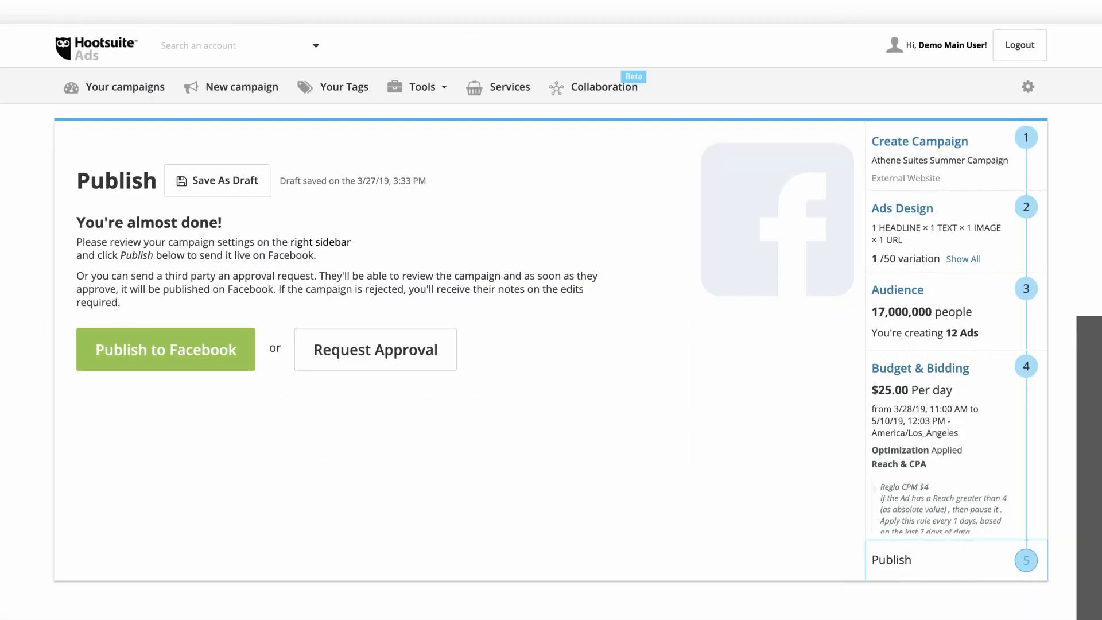
- Start an approval request for the campaign and edit its request message
left_click(374, 380)
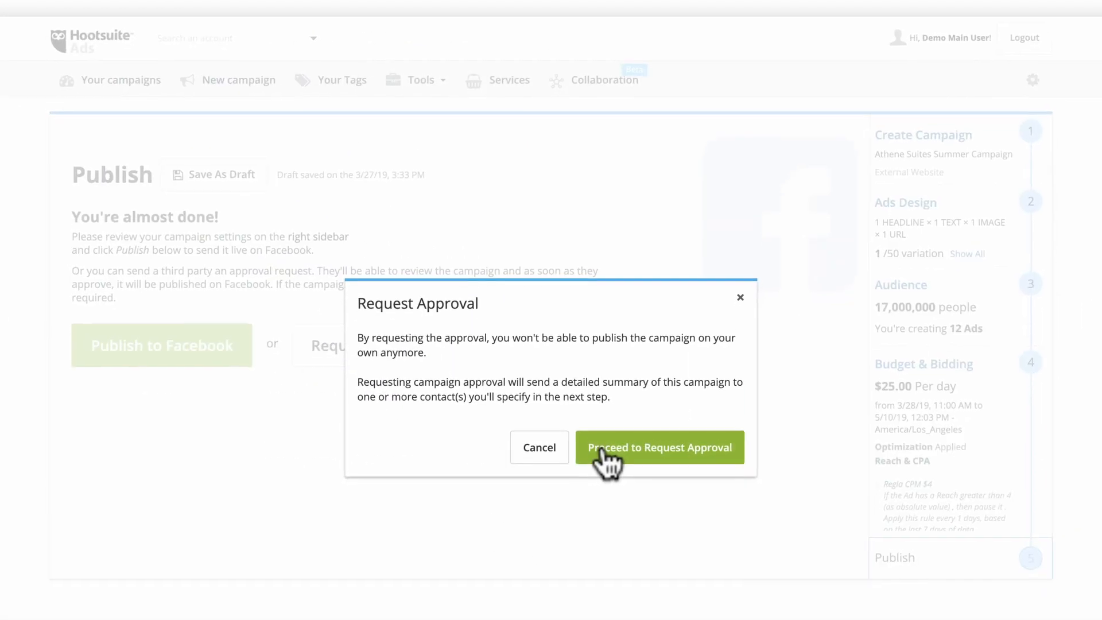
left_click(600, 456)
left_click(778, 166)
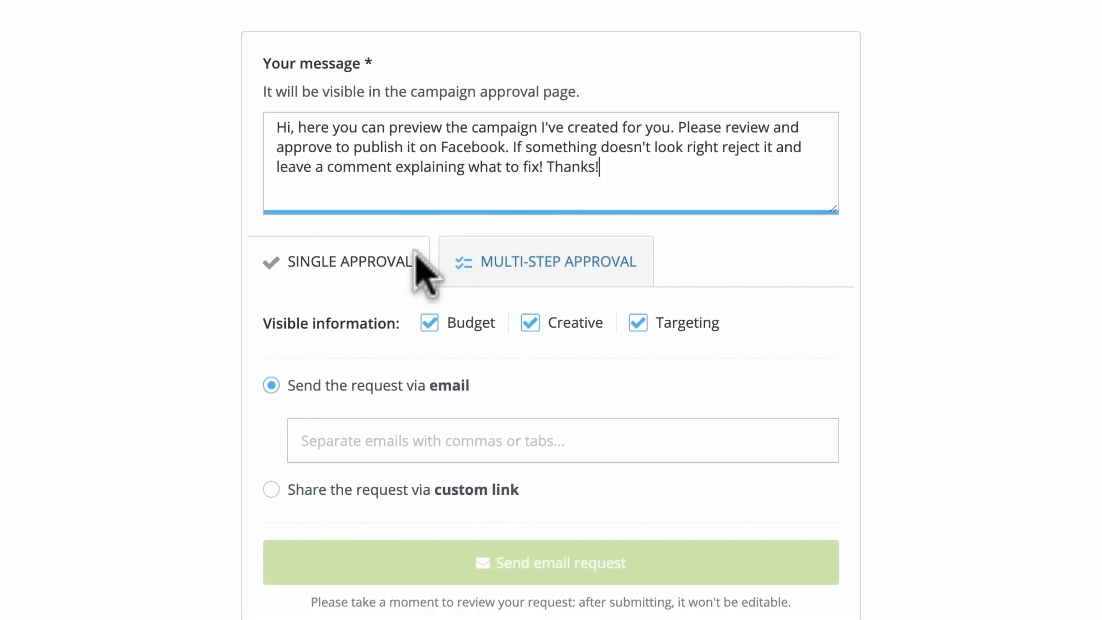
- Keep Single Approval, add the reviewer's e-mail and hide Creative details from them
left_click(569, 277)
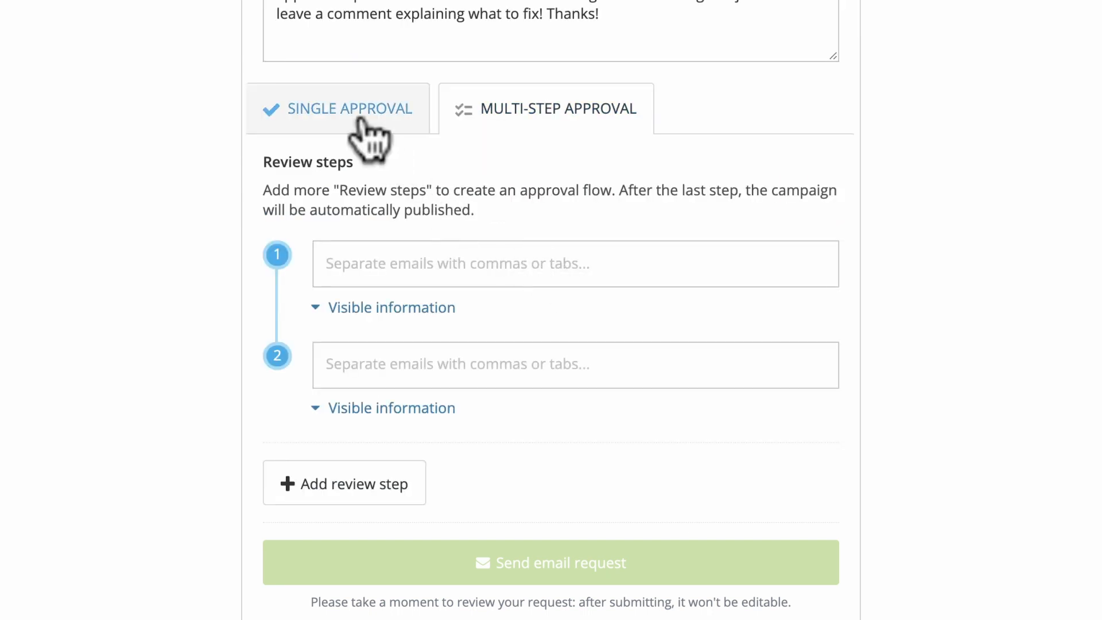
left_click(360, 118)
left_click(503, 428)
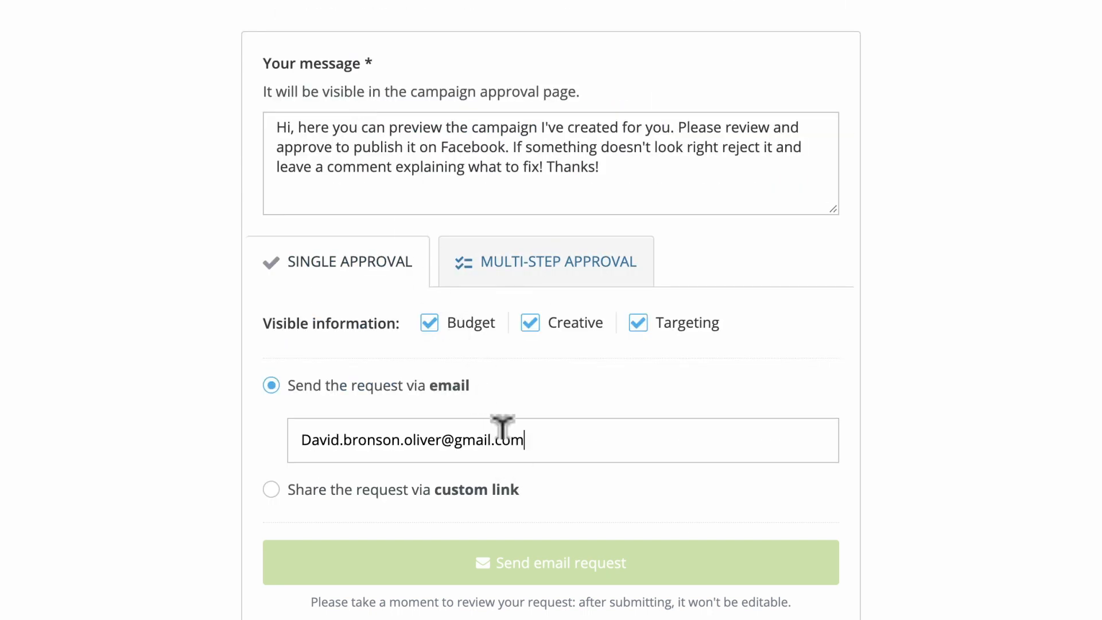
left_click(572, 497)
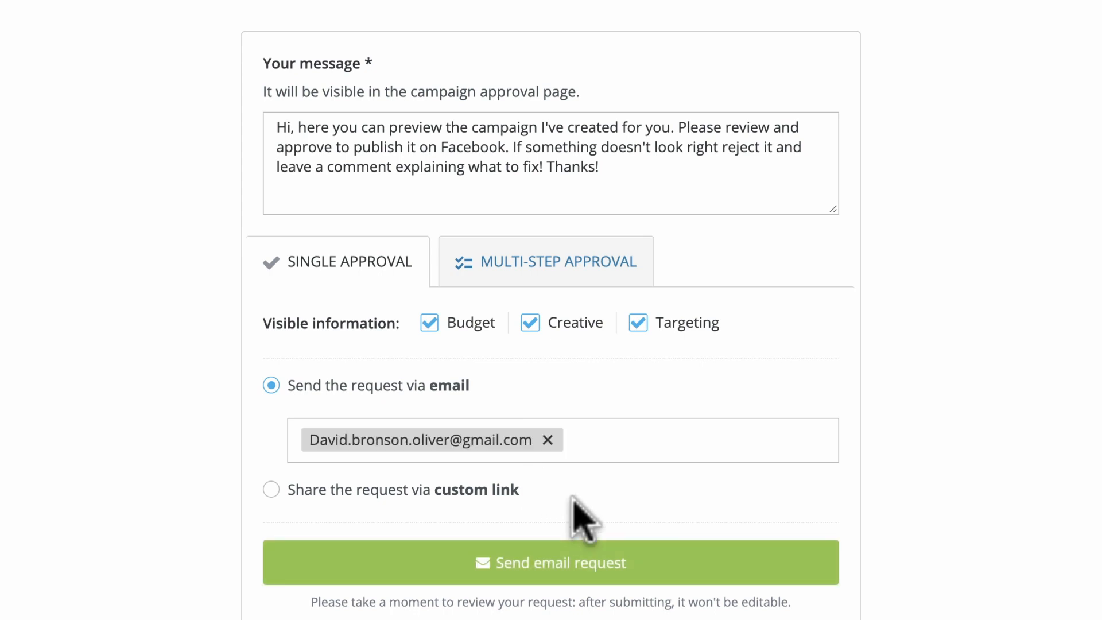
left_click(529, 324)
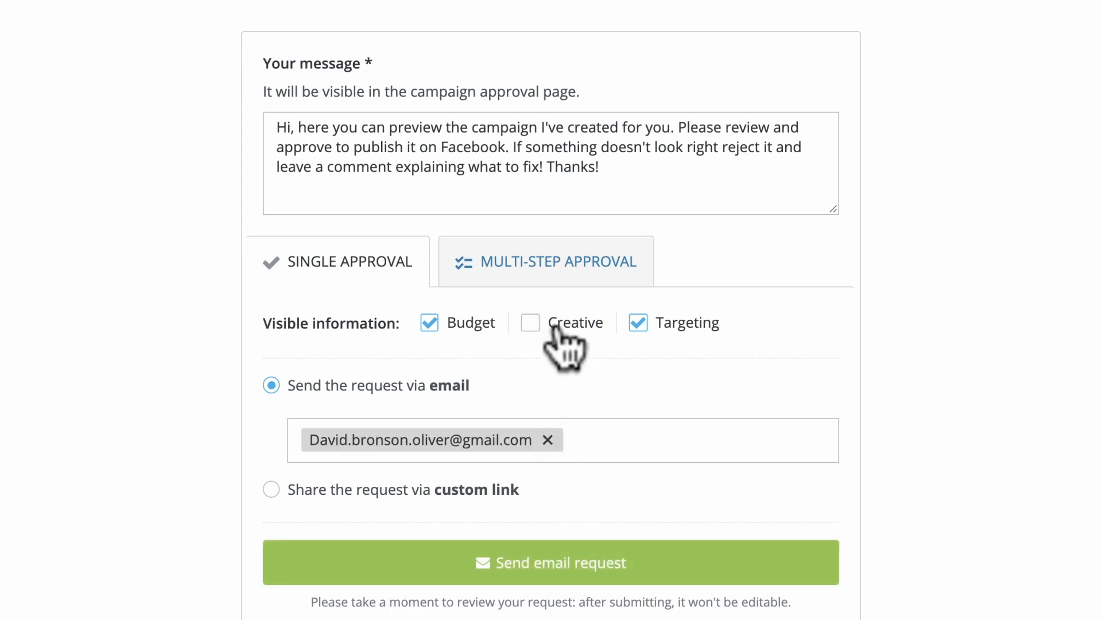
left_click(654, 332)
- Switch to Multi-Step Approval, enter two reviewers' e-mails, and hide Creative from the second reviewer
left_click(566, 324)
left_click(562, 275)
left_click(475, 200)
left_click(494, 328)
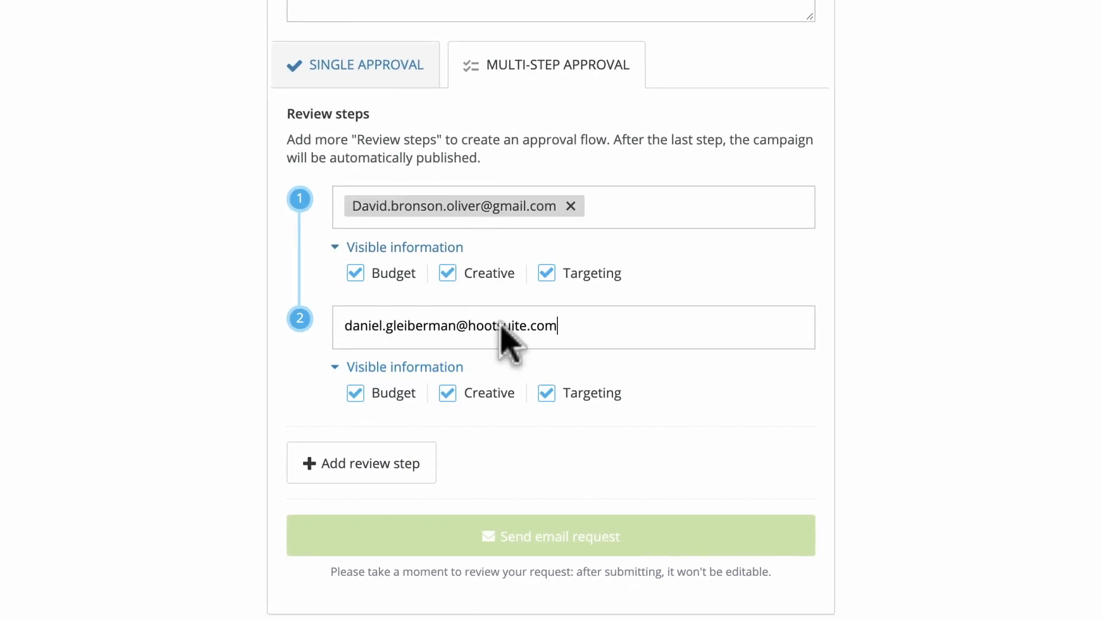
left_click(447, 393)
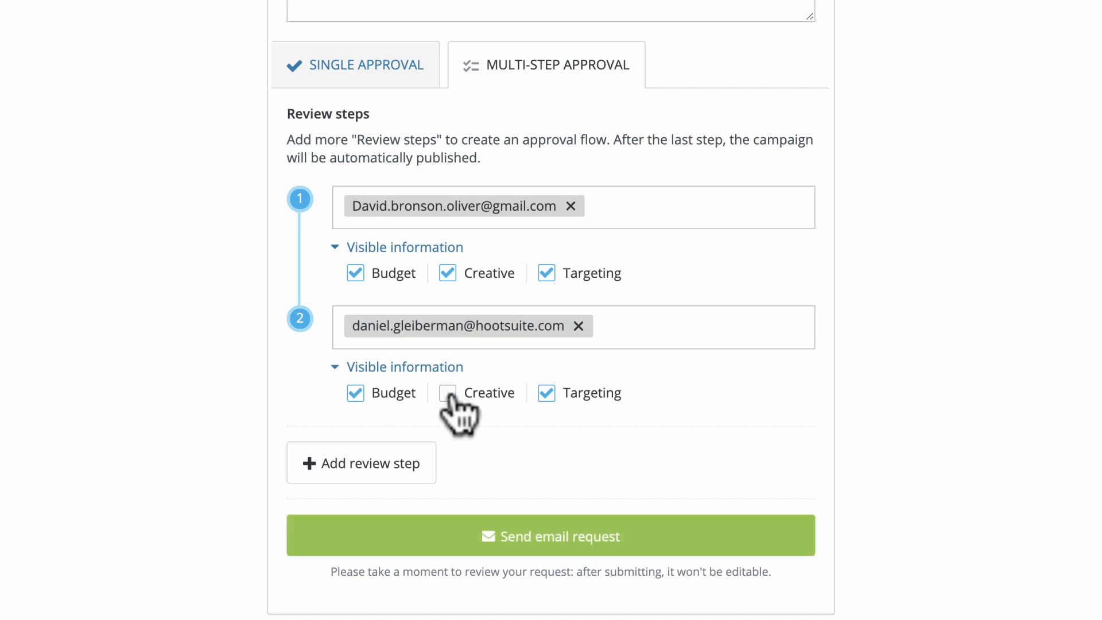
- Add a third review step with another reviewer's e-mail and send the request
left_click(401, 464)
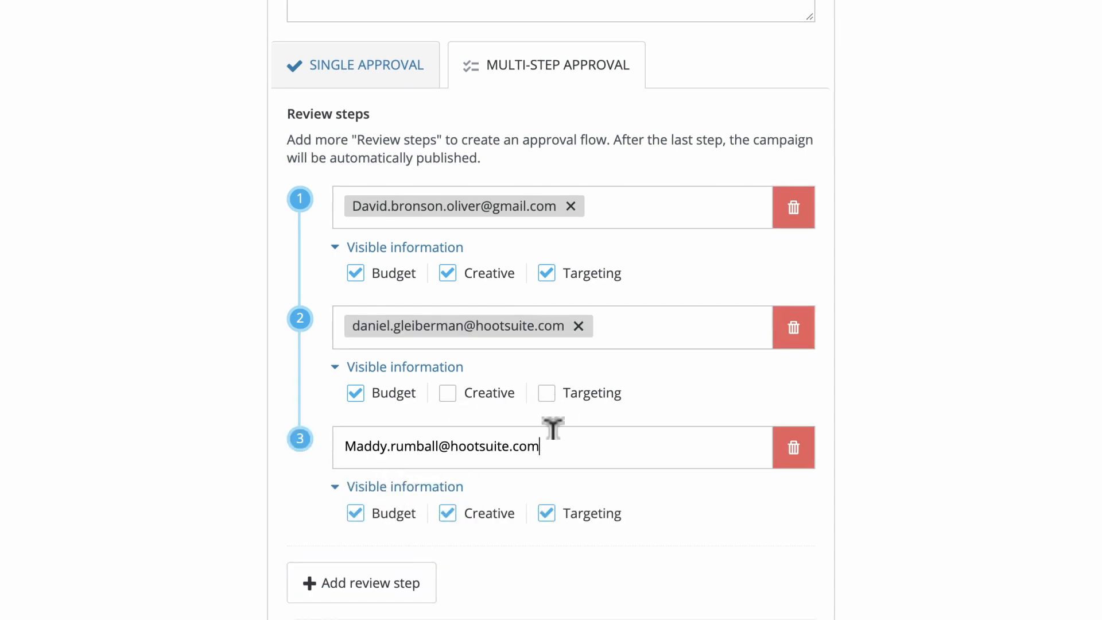
left_click(623, 564)
scroll(623, 564, "down", 2)
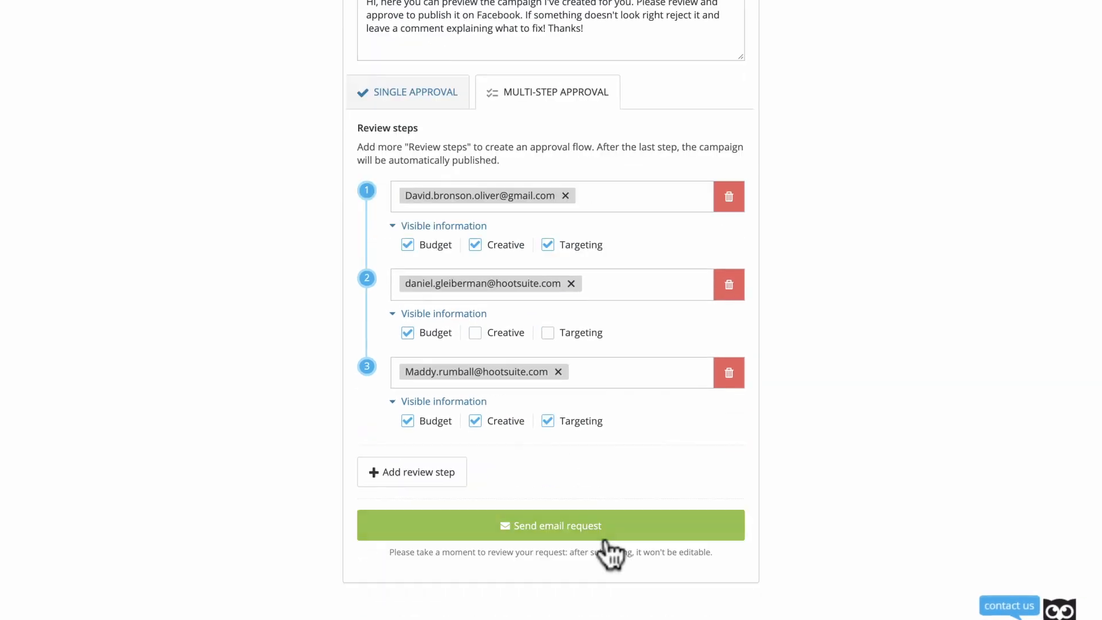
left_click(604, 536)
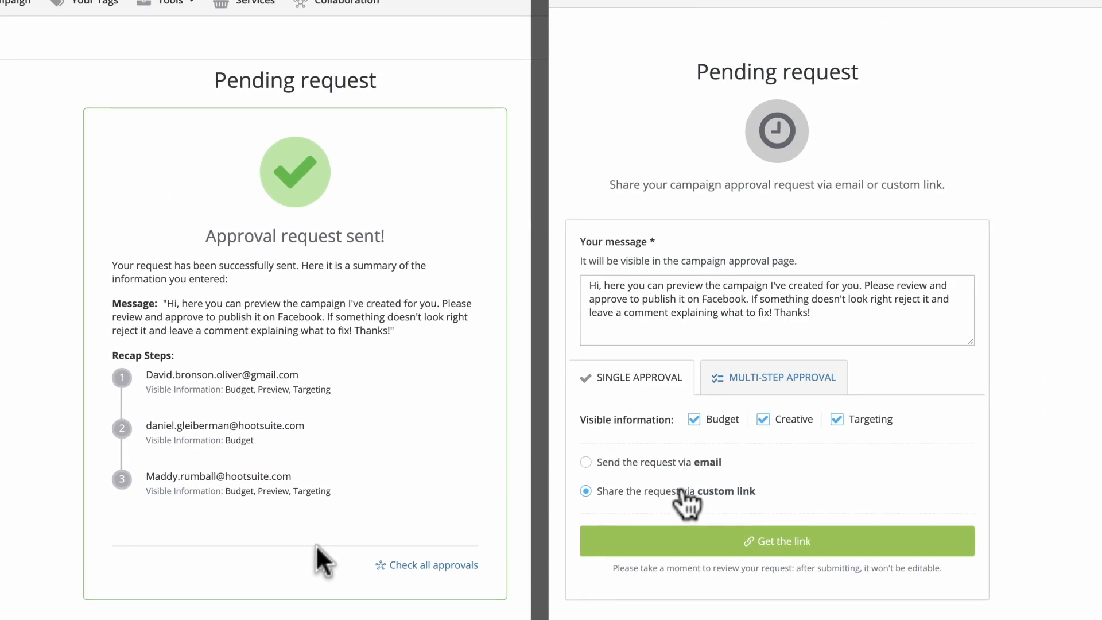
- Get the custom approval link, then launch the campaign review from the approval e-mail
left_click(749, 544)
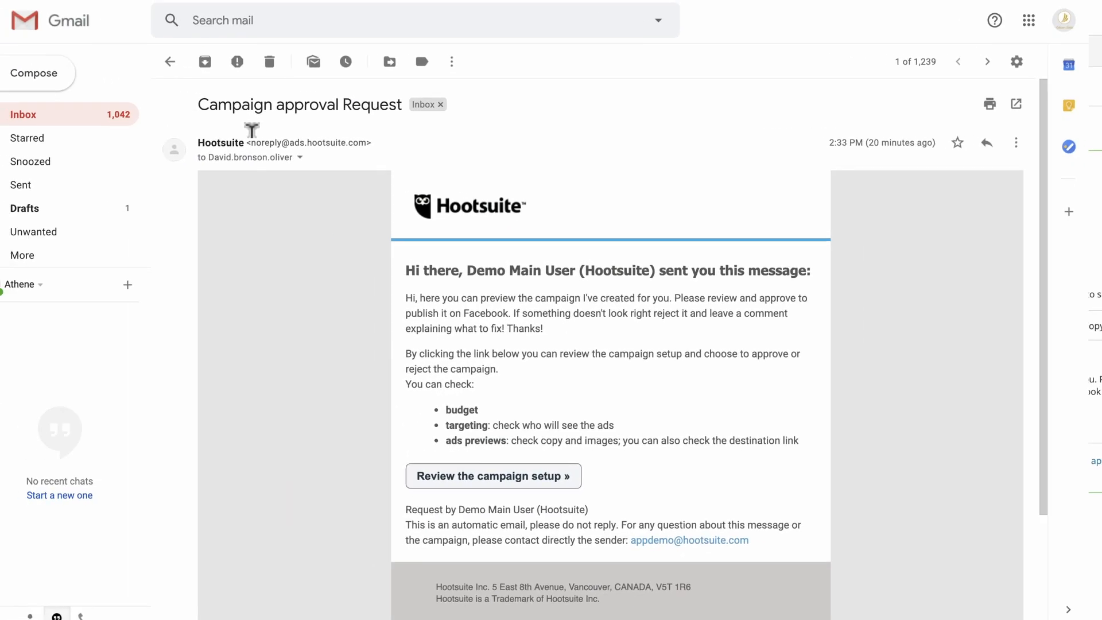
left_click(474, 481)
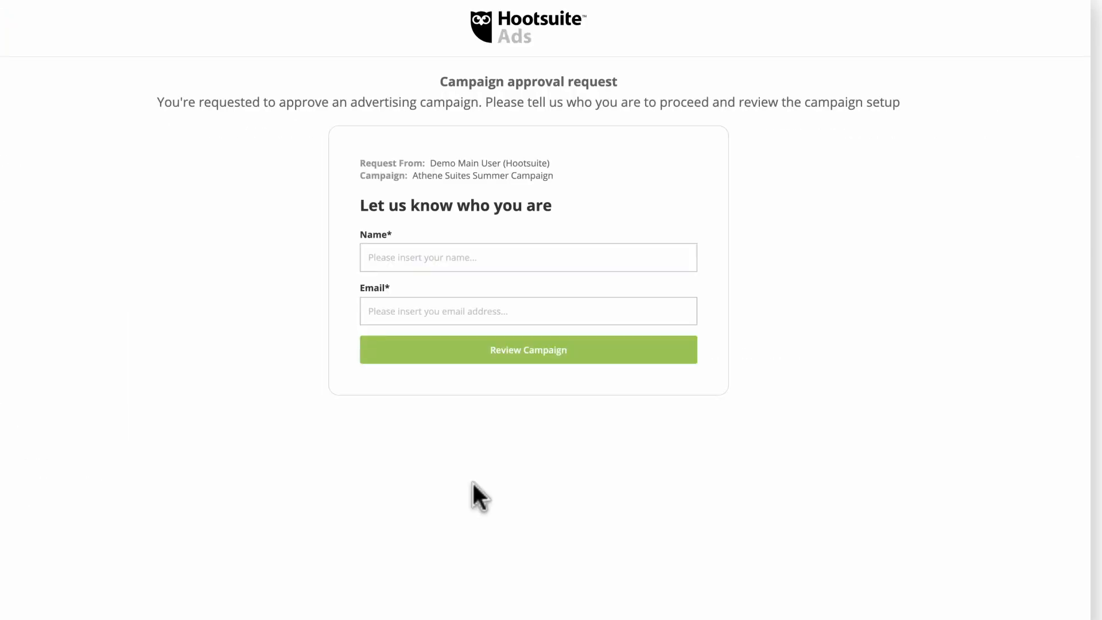
- Enter the reviewer's name and e-mail to begin the campaign review
left_click(432, 304)
left_click(477, 350)
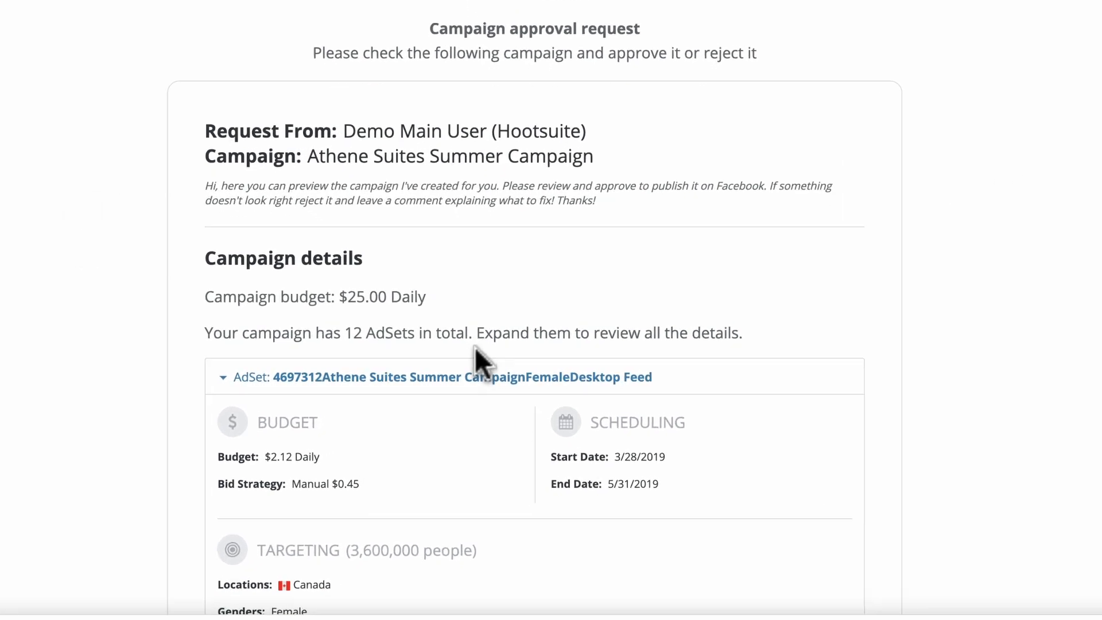
- Browse the campaign details, interactive ad previews and the female Instagram ad set
scroll(467, 340, "down", 5)
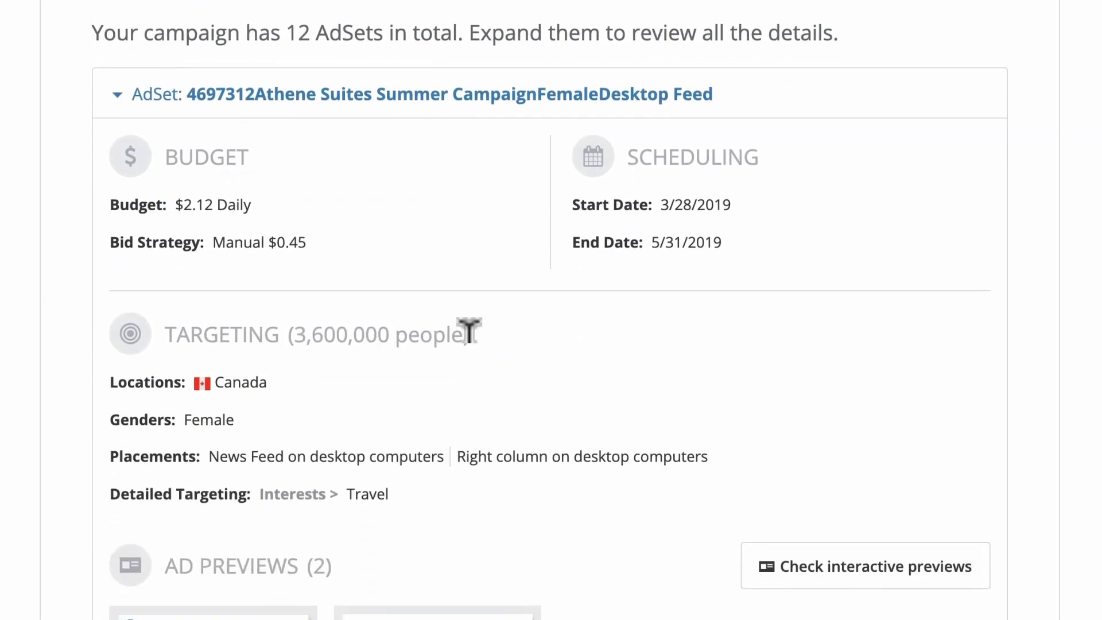
scroll(468, 331, "down", 5)
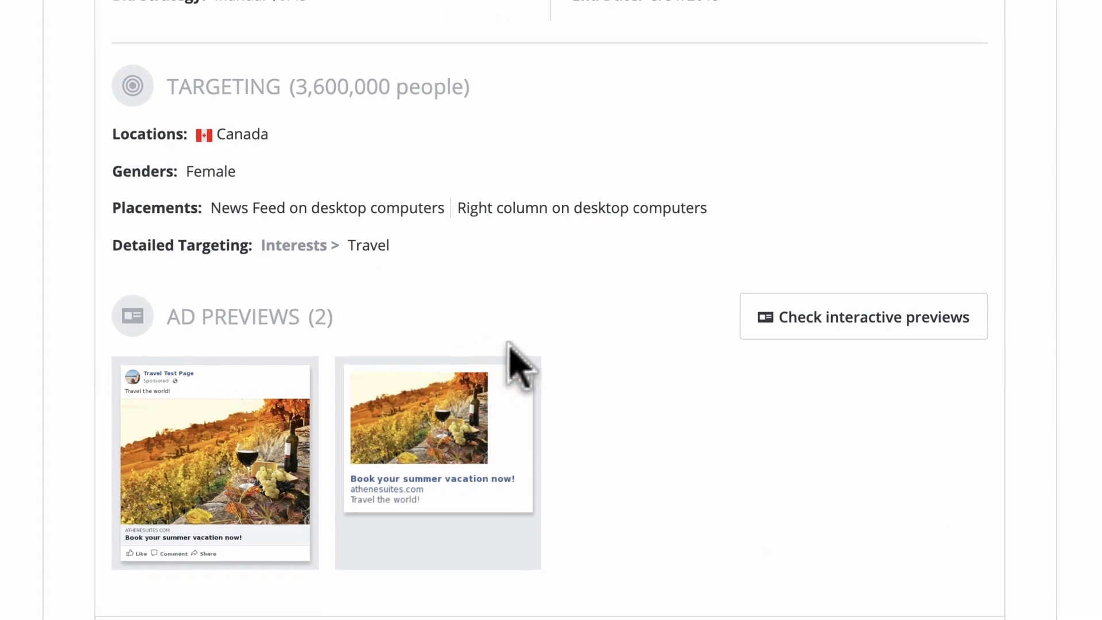
left_click(803, 328)
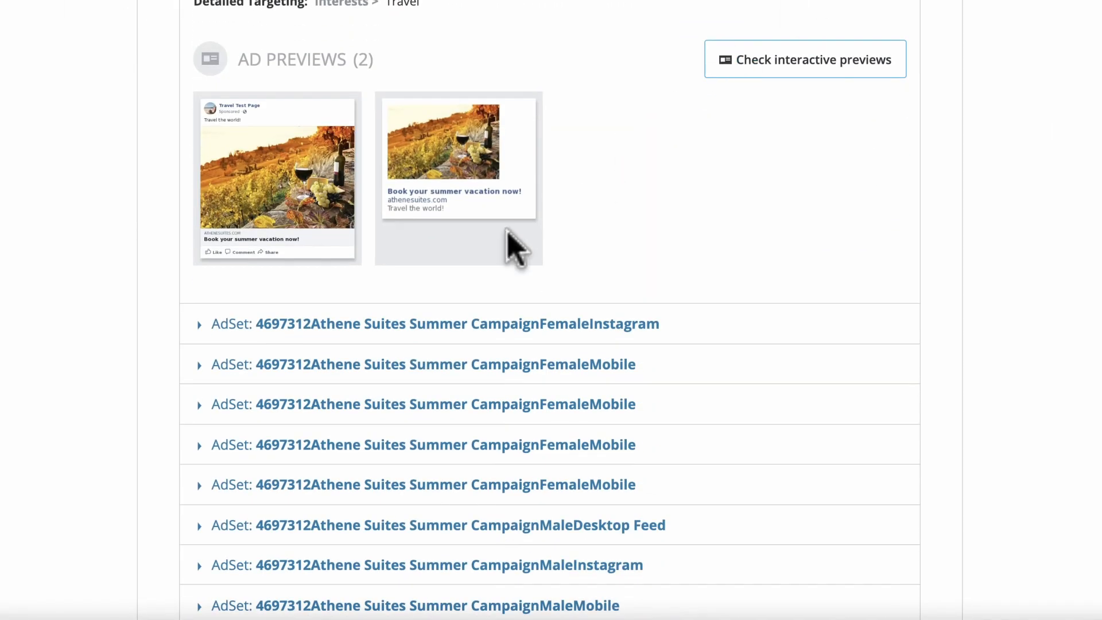
left_click(442, 324)
scroll(430, 335, "down", 5)
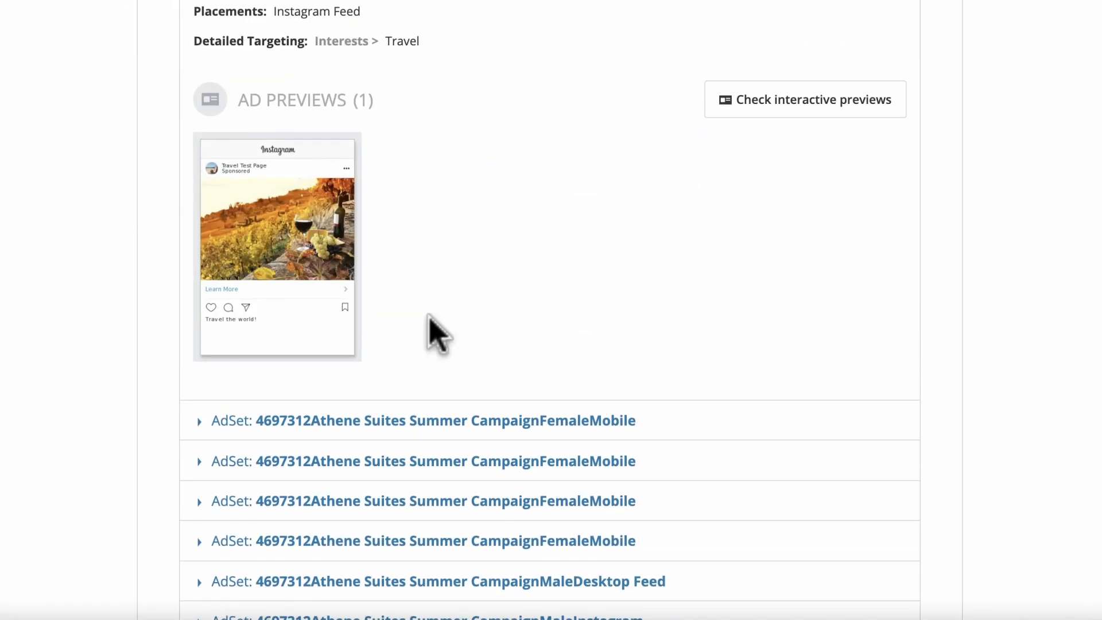
scroll(436, 330, "down", 2)
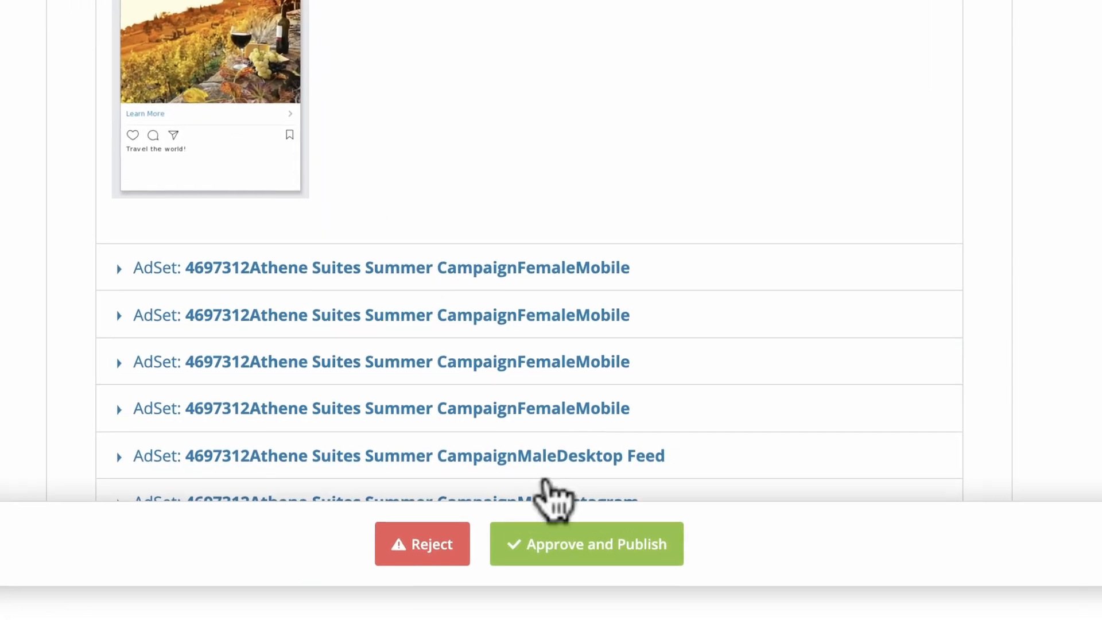
- Reject the campaign with the message 'There was a spelling error.'
left_click(399, 542)
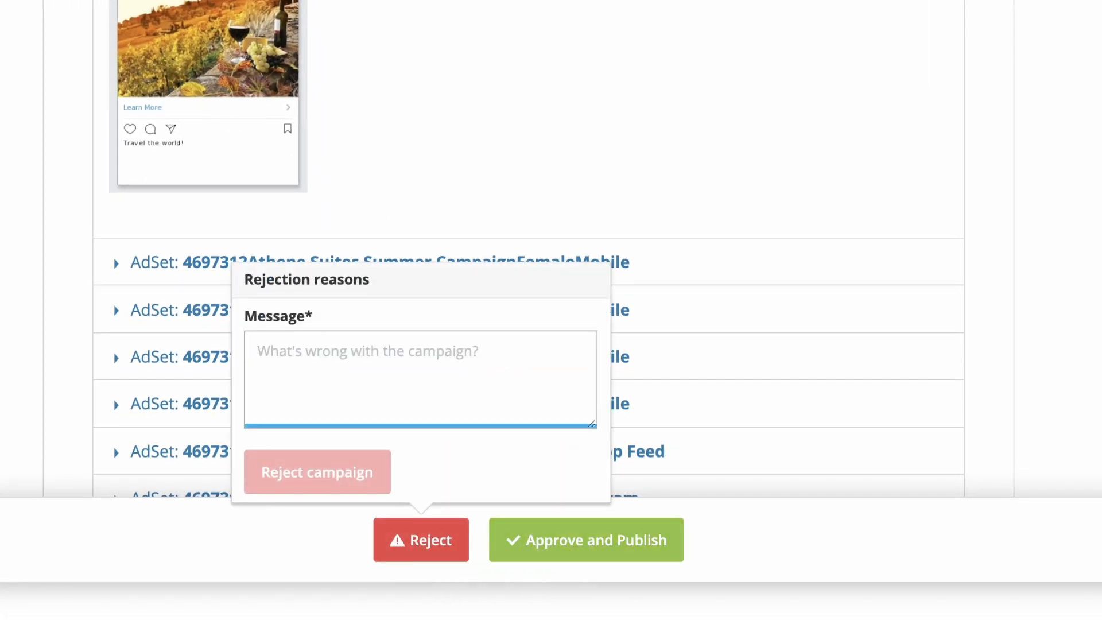
type("There was a spelling error.")
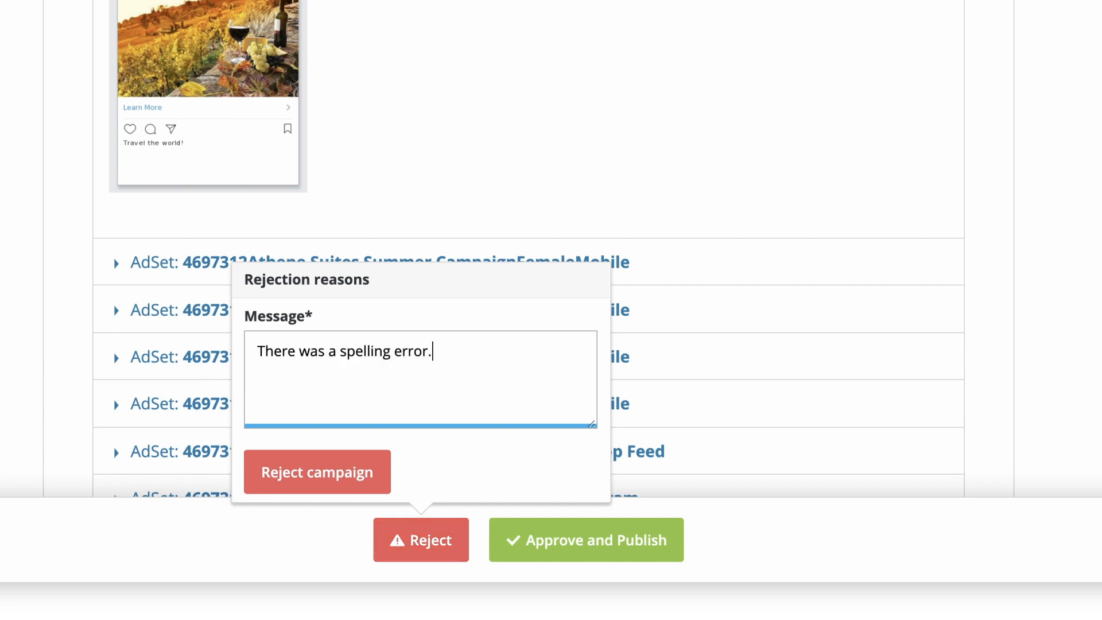
left_click(341, 474)
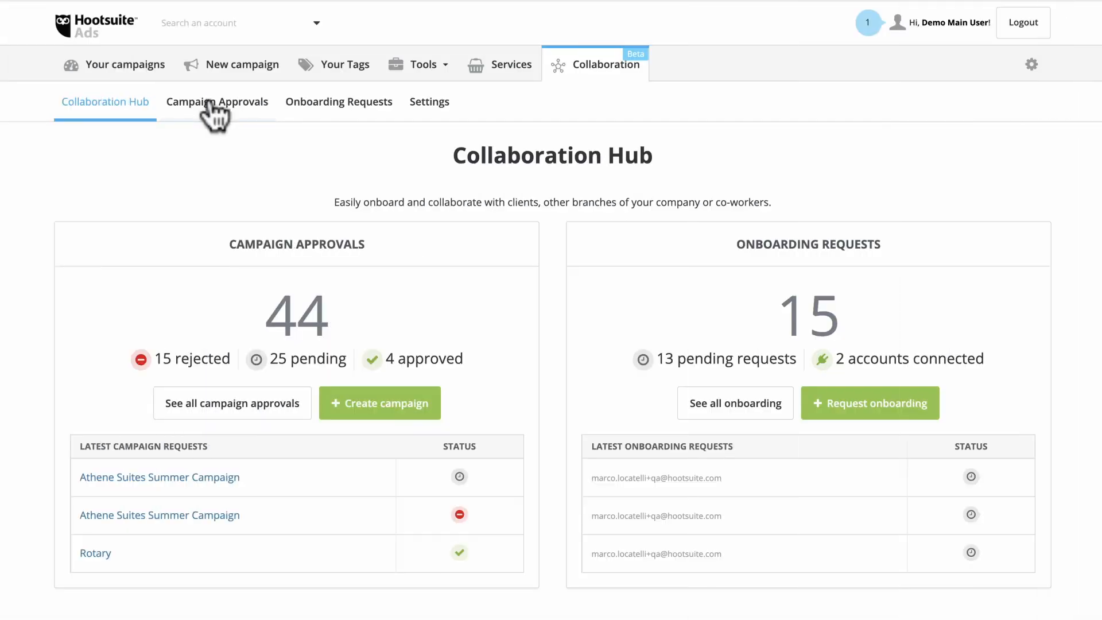
left_click(213, 103)
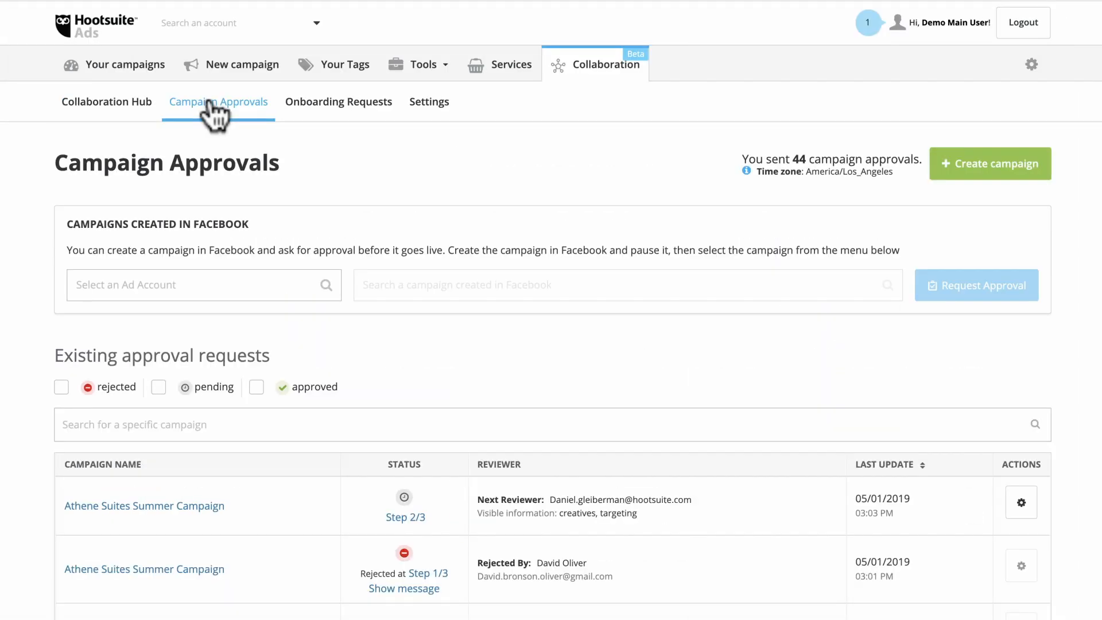
scroll(214, 110, "down", 3)
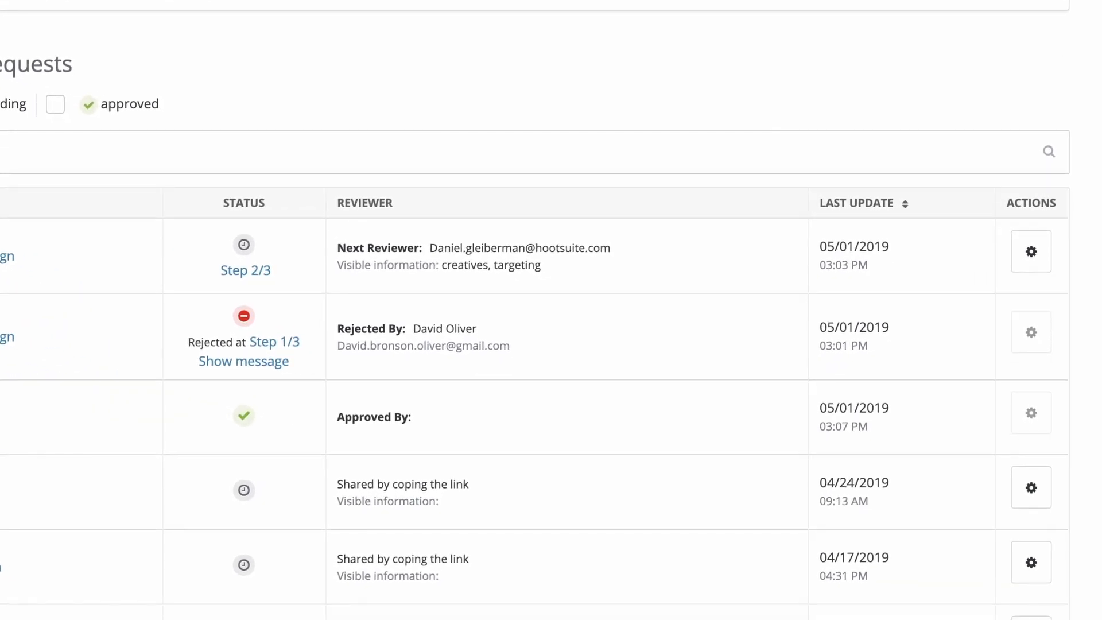
left_click(208, 363)
left_click(205, 363)
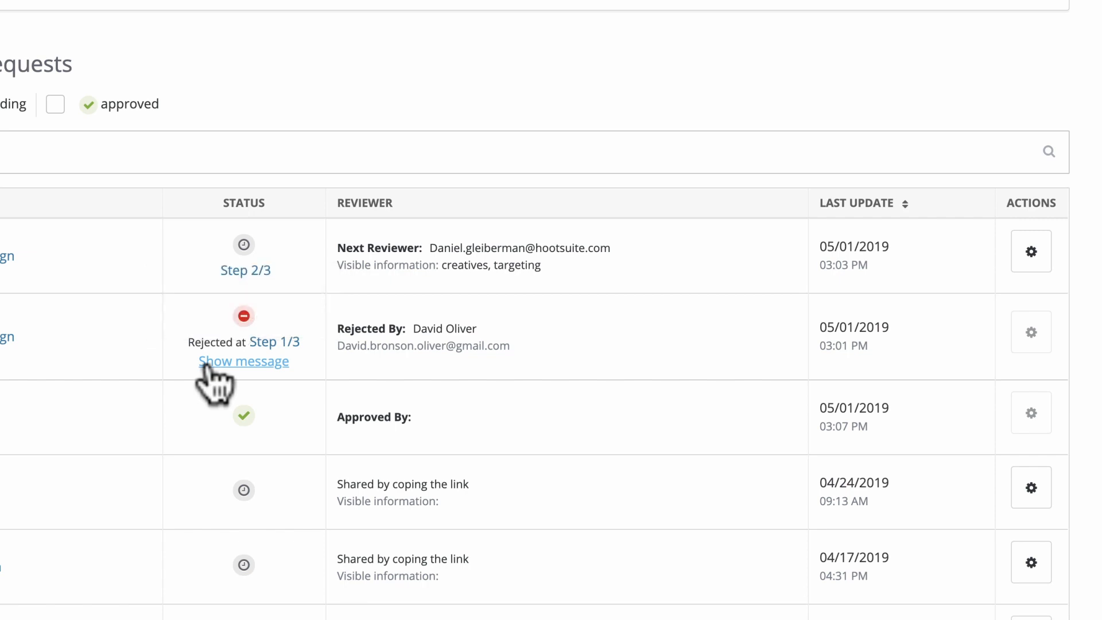
left_click(259, 270)
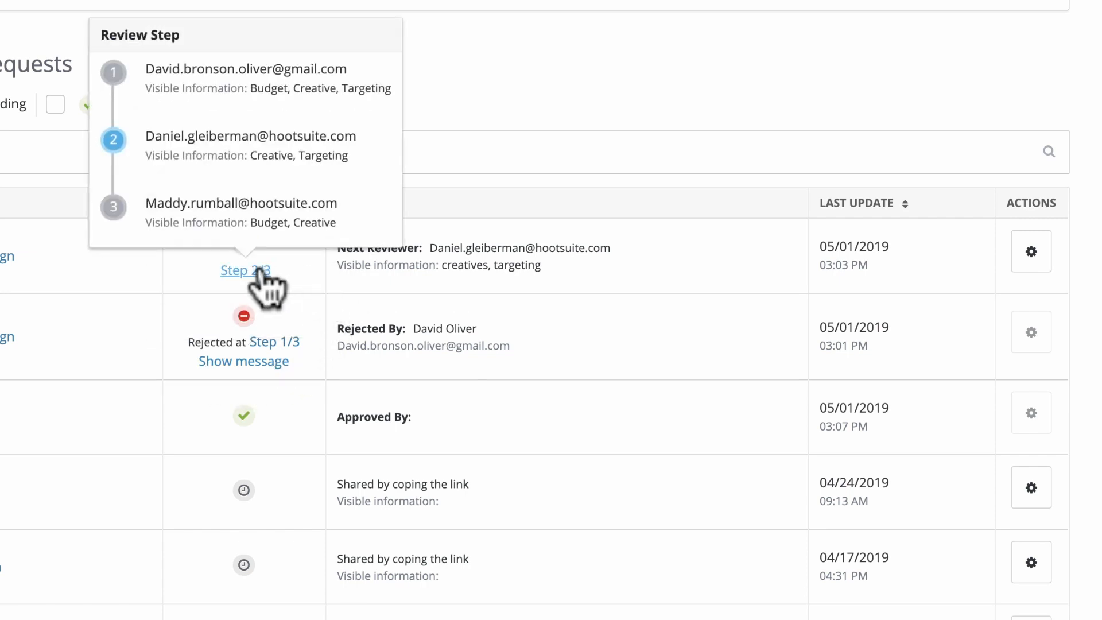
left_click(259, 271)
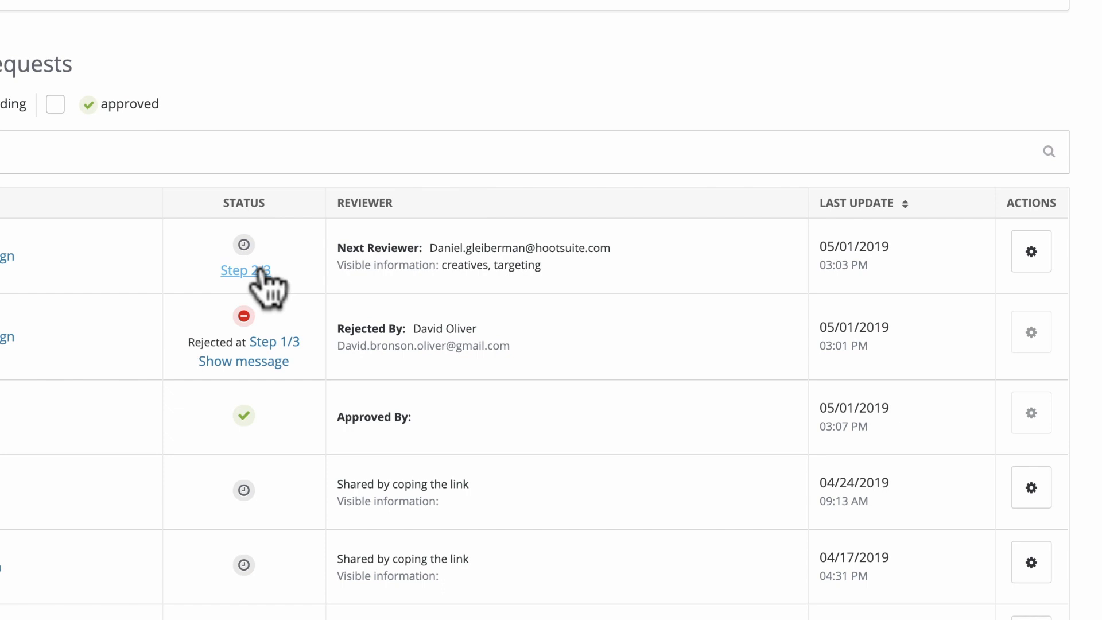
left_click(1030, 254)
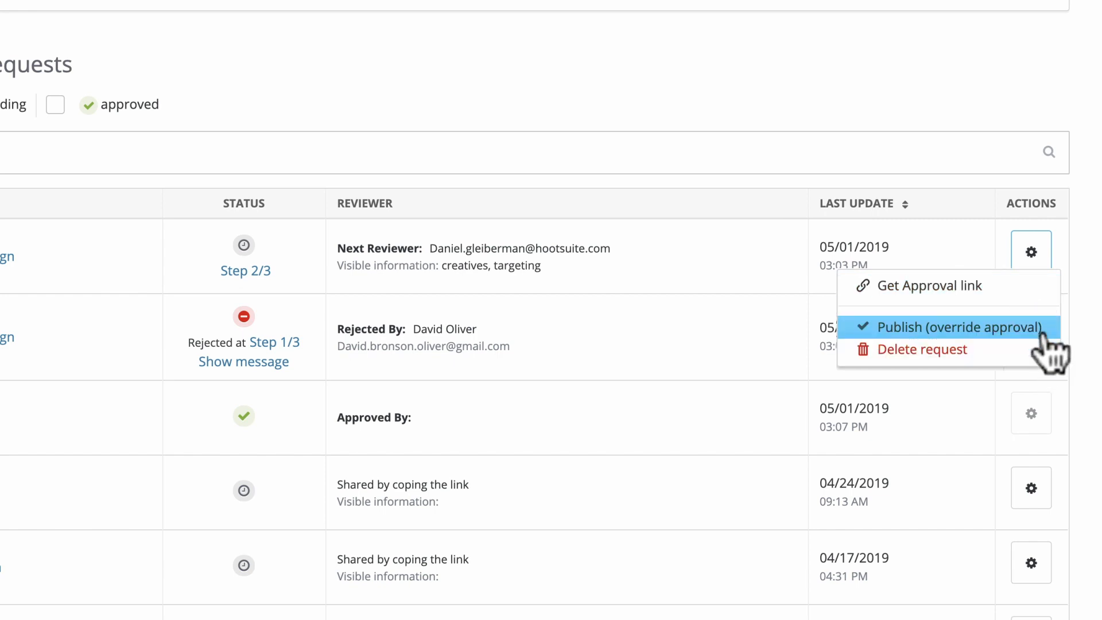
left_click(1033, 255)
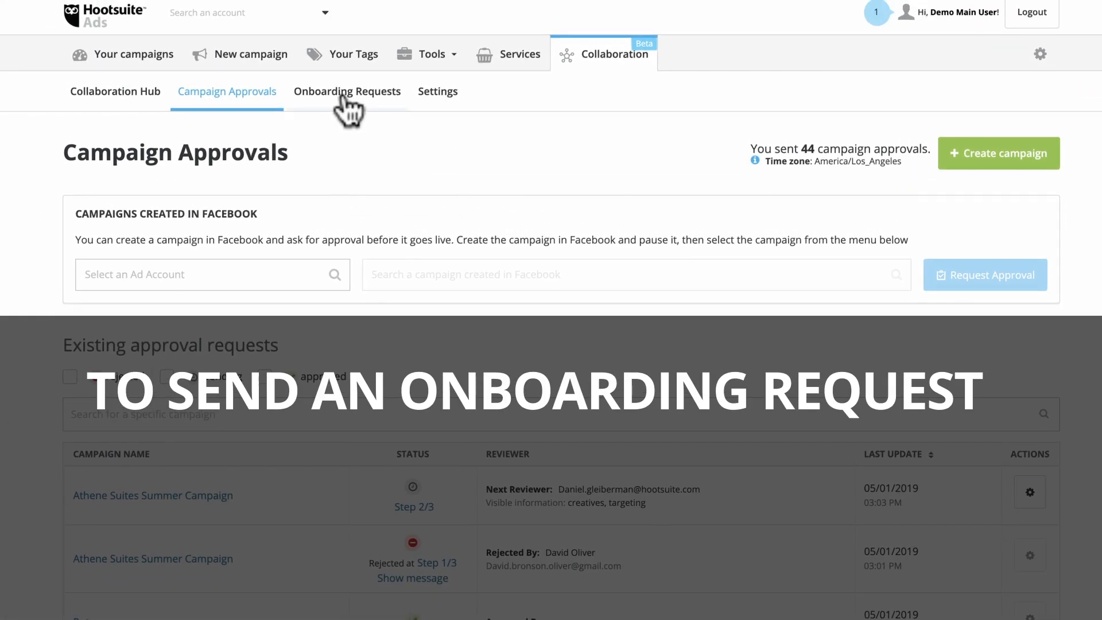
- Create and save an onboarding request for Facebook access with the chosen user and Business Manager
left_click(346, 92)
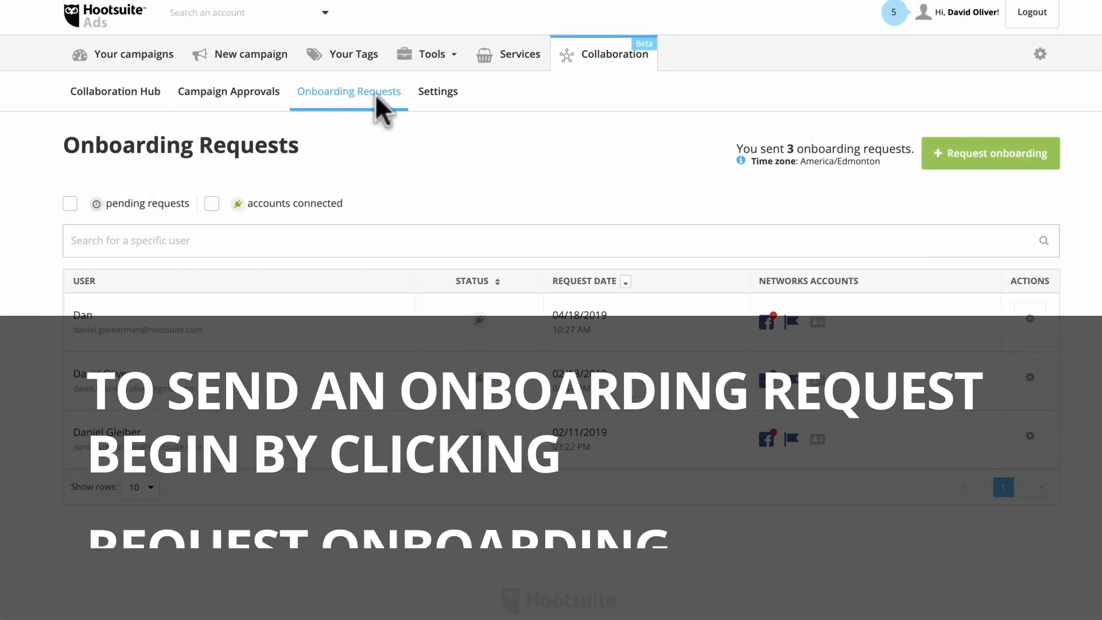
left_click(962, 160)
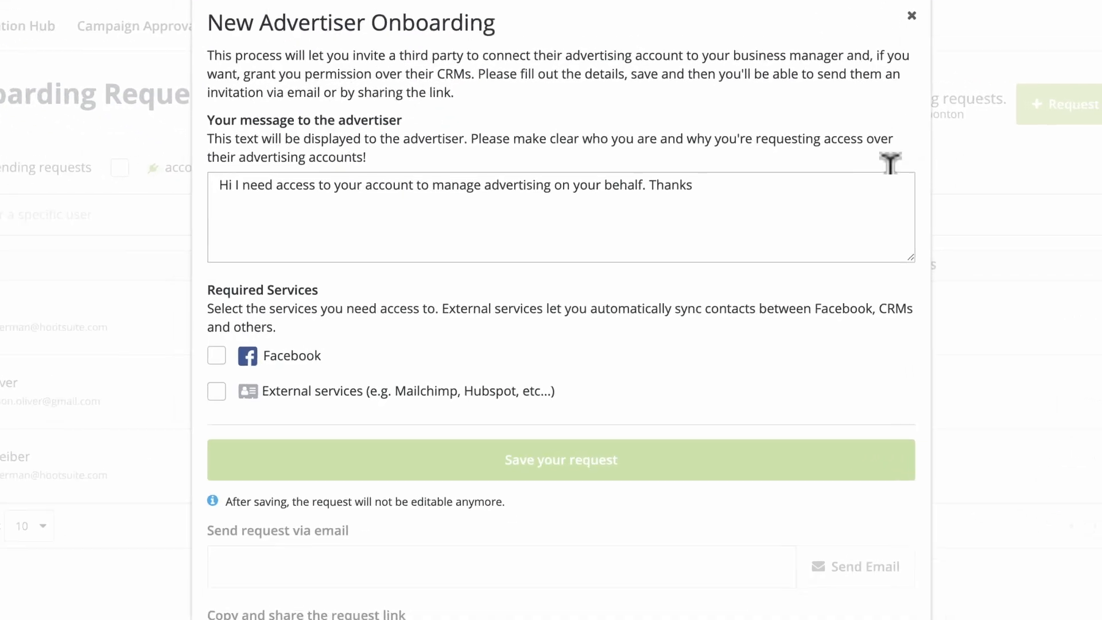
left_click(764, 221)
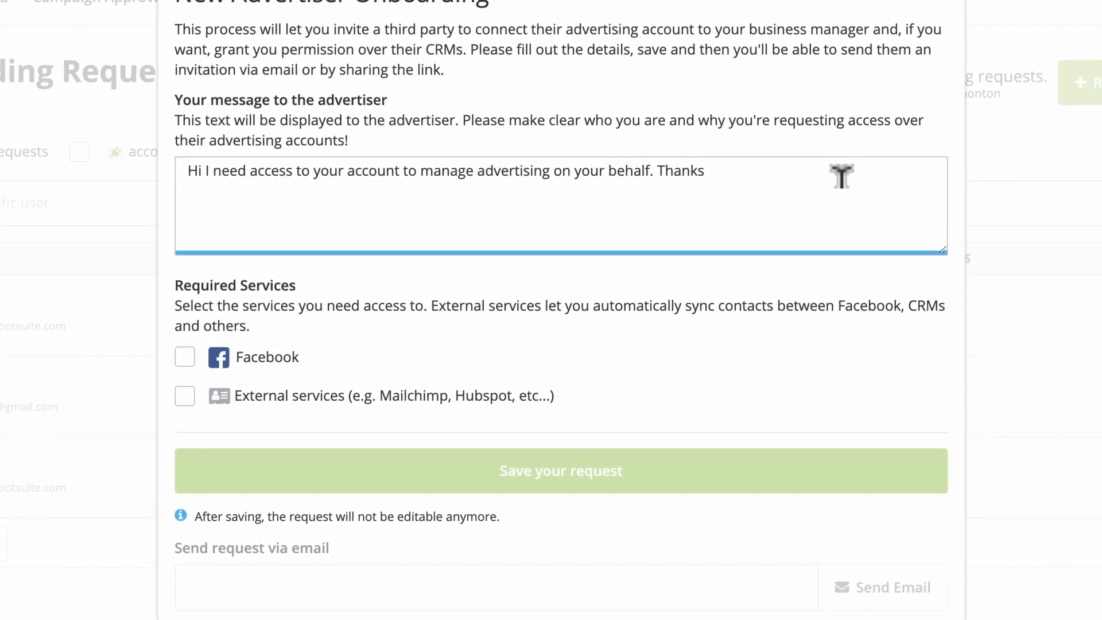
left_click(290, 359)
scroll(298, 360, "down", 2)
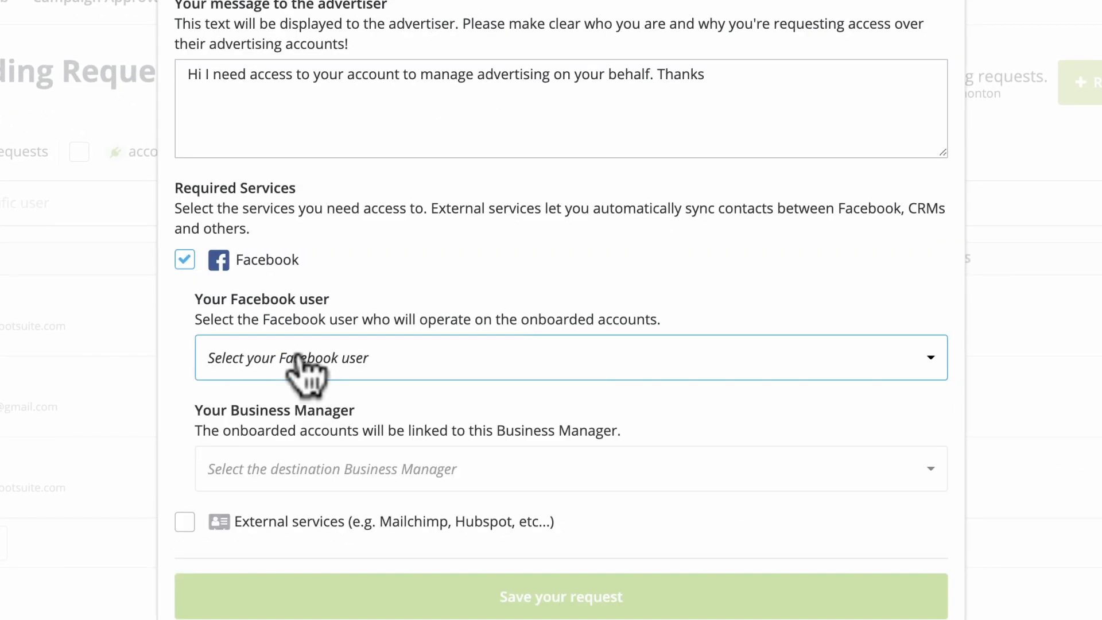
left_click(304, 373)
left_click(322, 450)
left_click(332, 482)
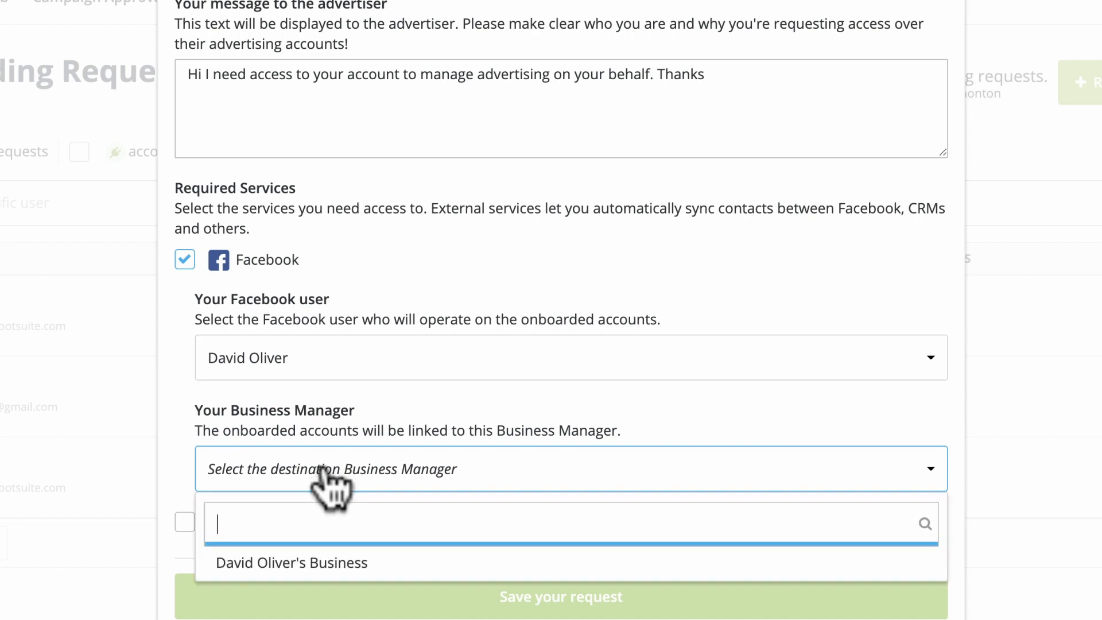
left_click(343, 564)
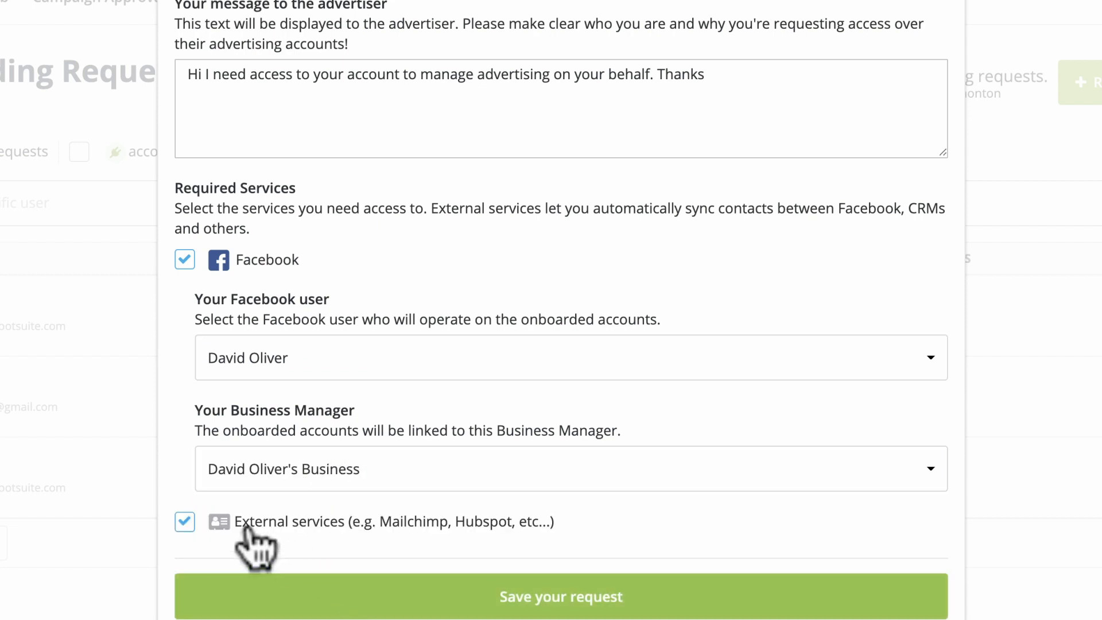
scroll(247, 536, "down", 1)
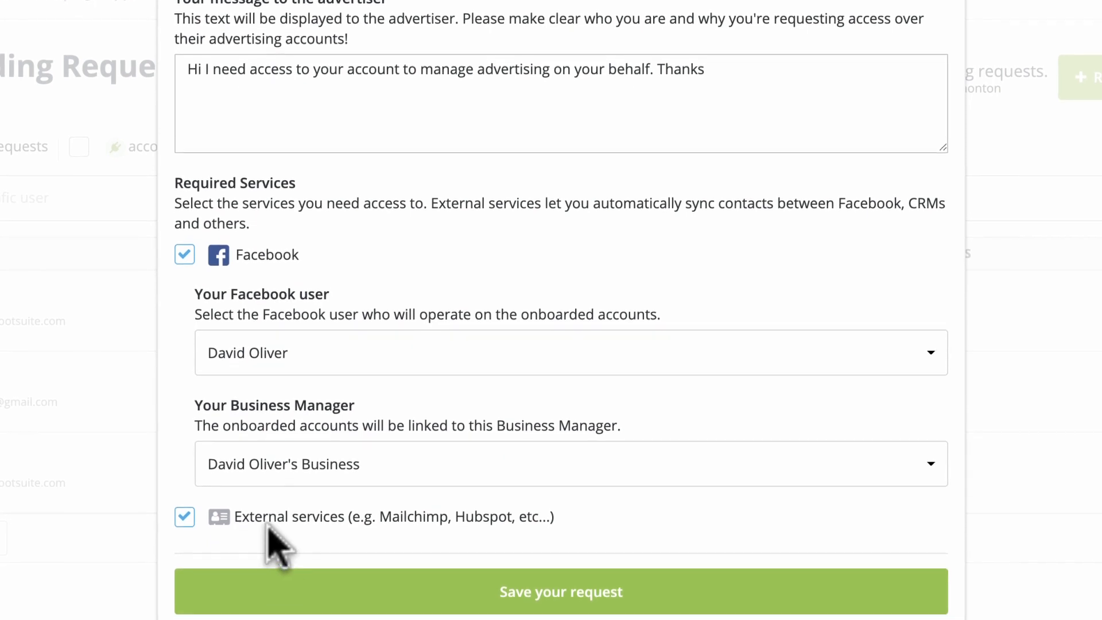
left_click(402, 579)
- Add the recipient's e-mail address and send the onboarding request
left_click(408, 445)
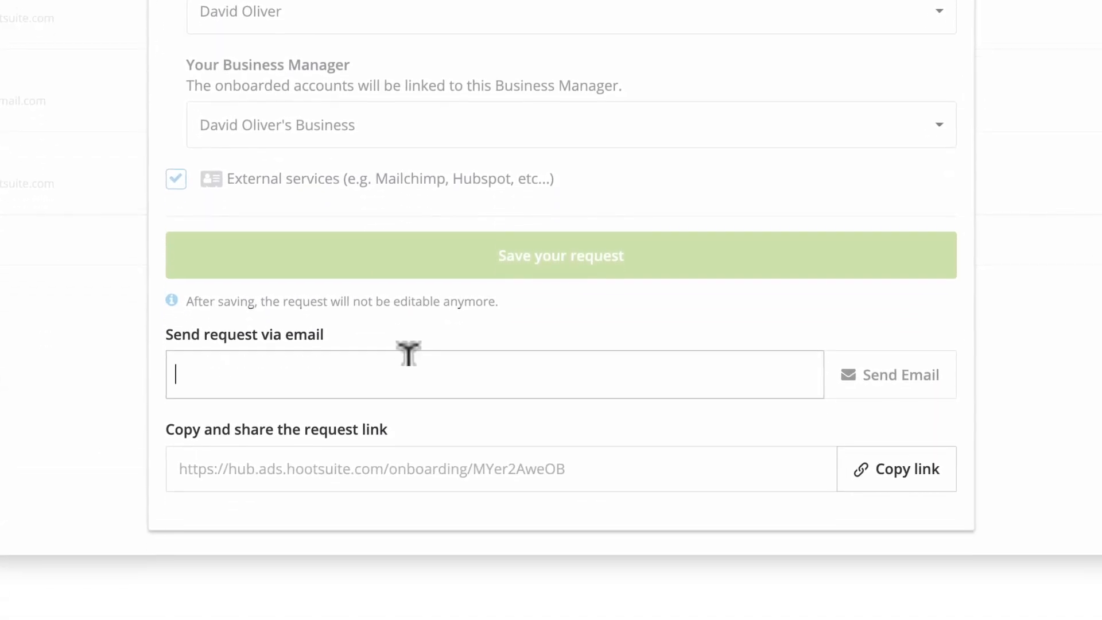
key("ctrl+v")
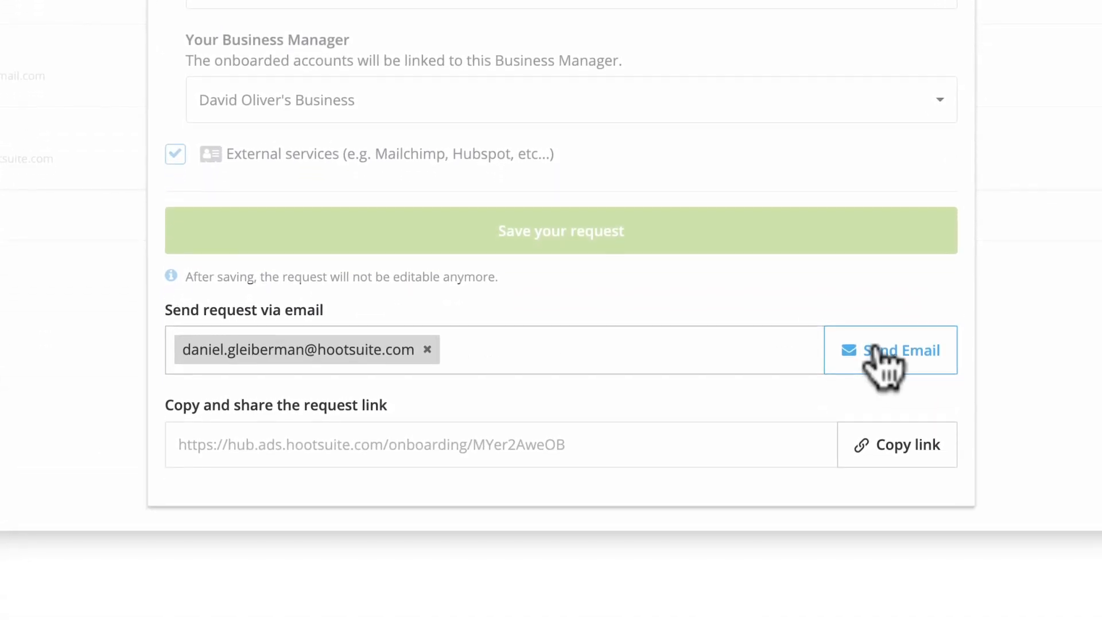
left_click(886, 450)
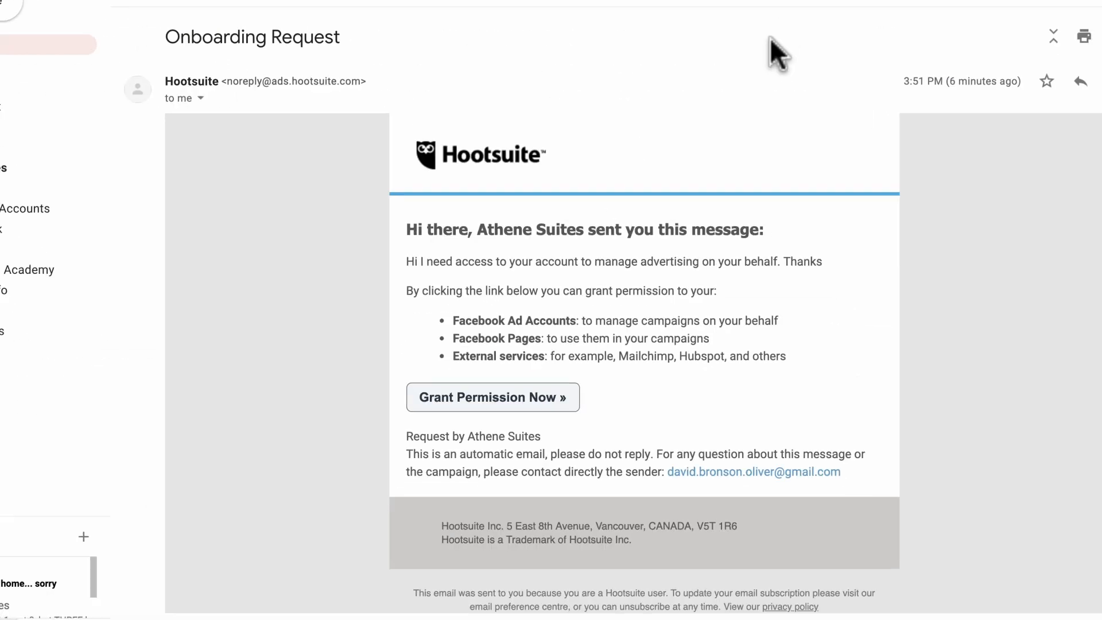
- Reach the permission page from the e-mail and enter the recipient's full name
left_click(551, 401)
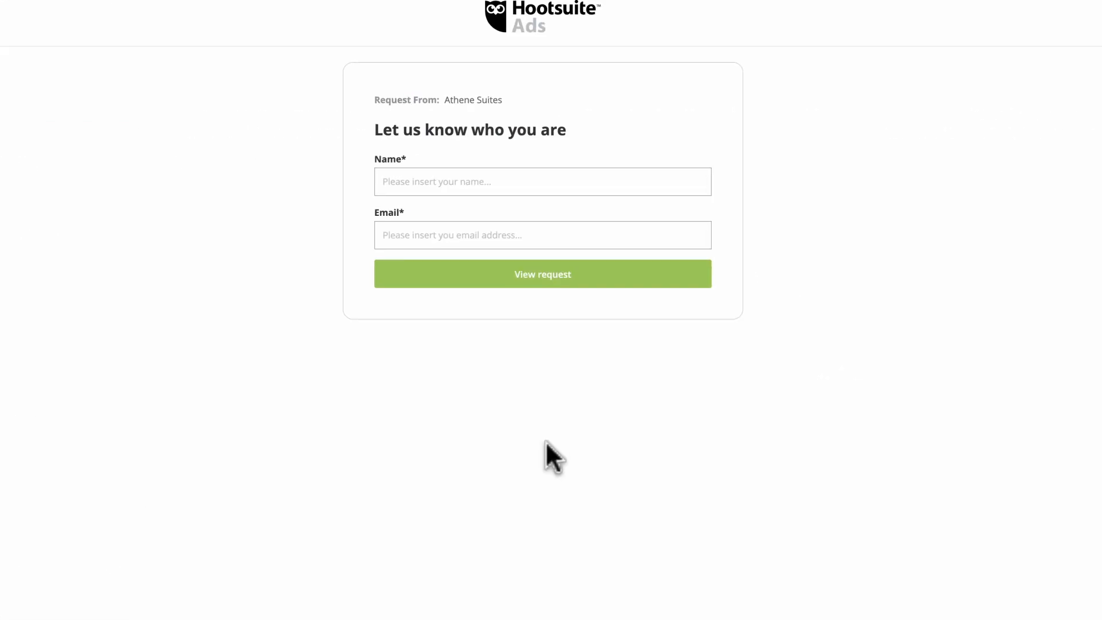
left_click(394, 175)
key("Tab")
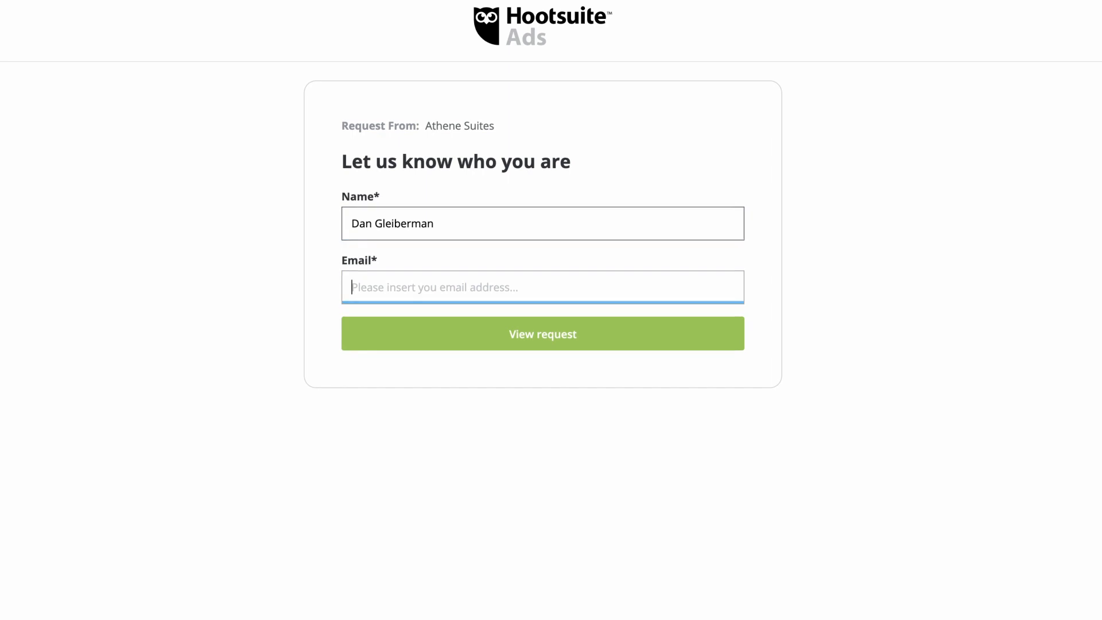
- Connect a Facebook ad account and the Athene Suites page to the onboarding request
left_click(472, 334)
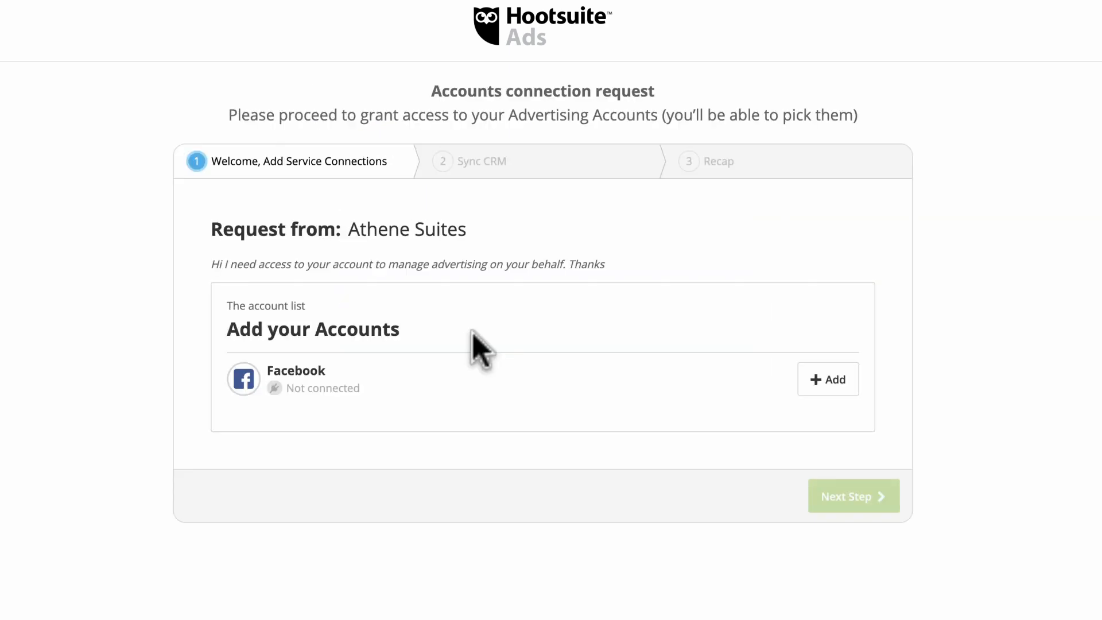
left_click(827, 379)
left_click(669, 428)
left_click(666, 504)
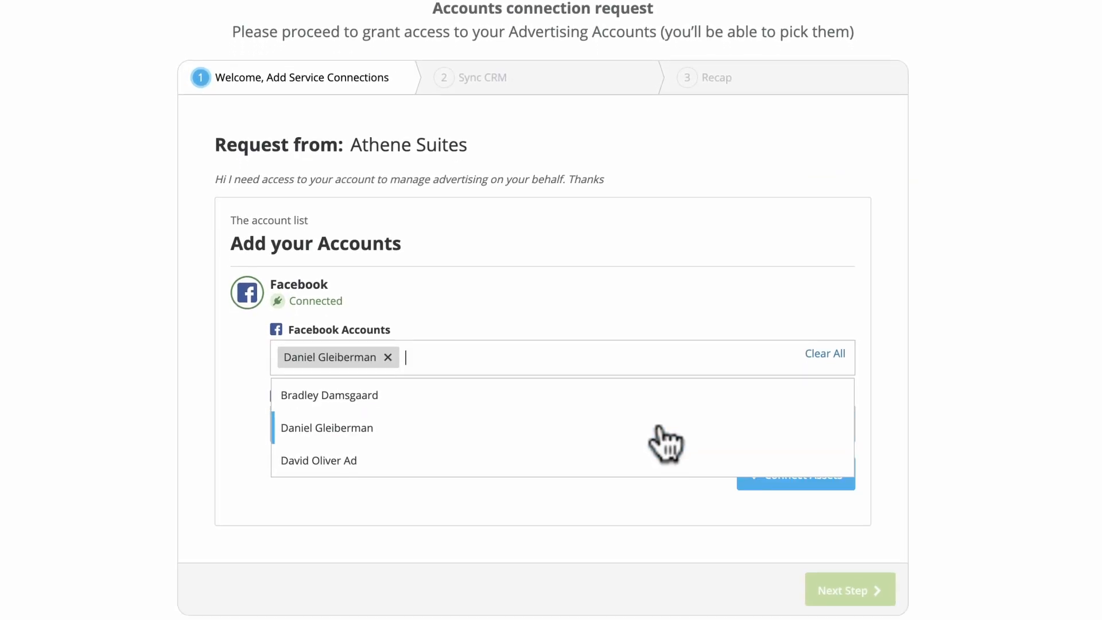
left_click(640, 425)
left_click(645, 400)
left_click(659, 499)
left_click(949, 437)
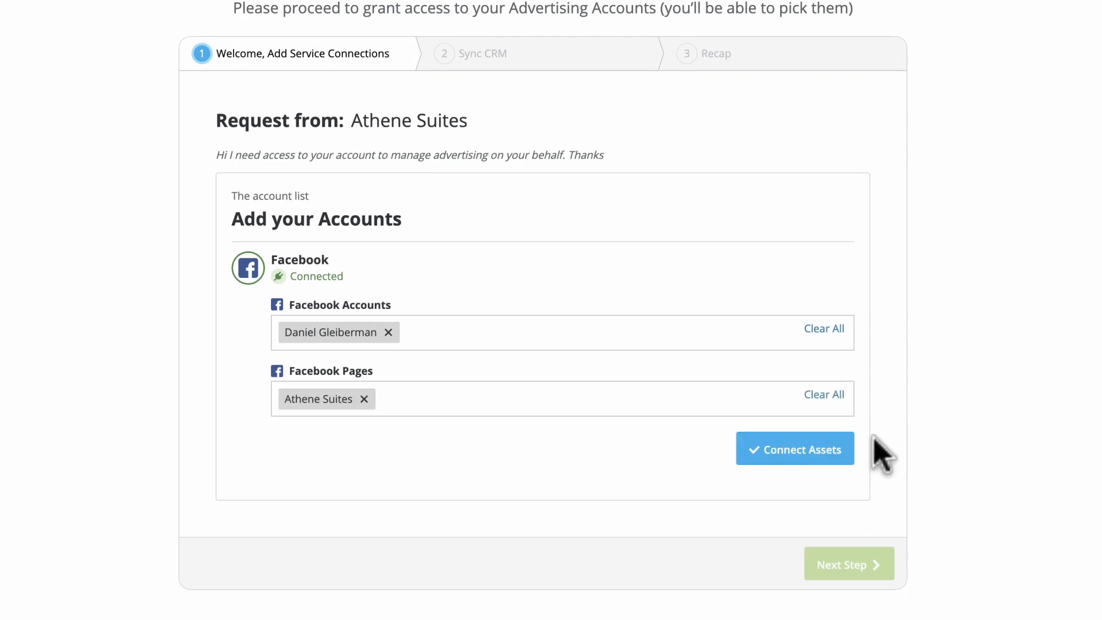
left_click(789, 451)
- Skip the CRM sync step and finish at the onboarding recap
left_click(848, 433)
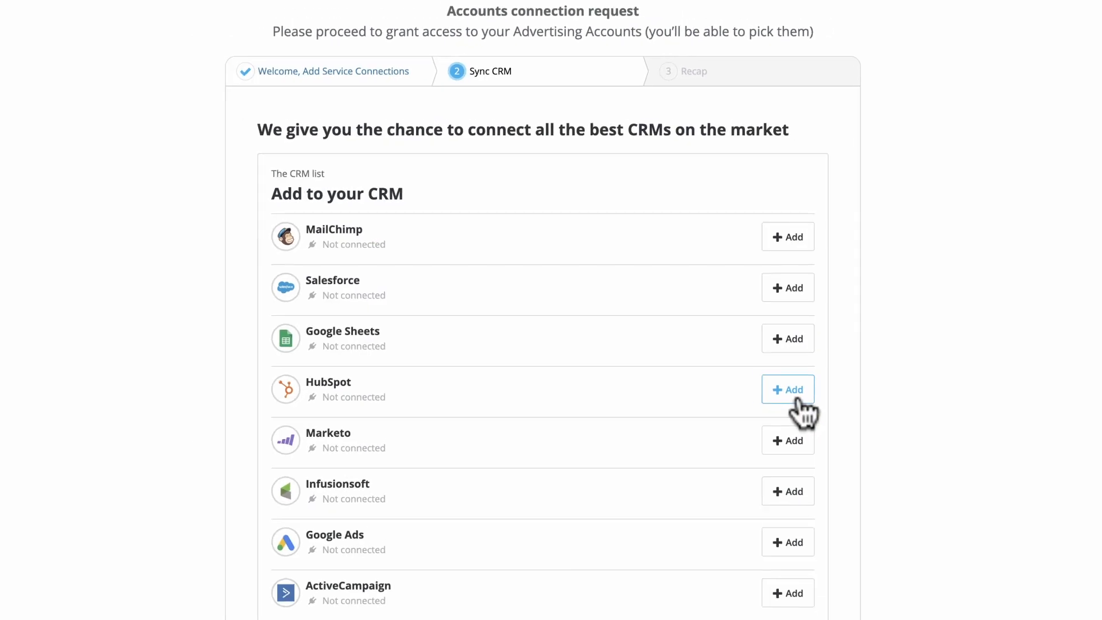
scroll(576, 245, "down", 6)
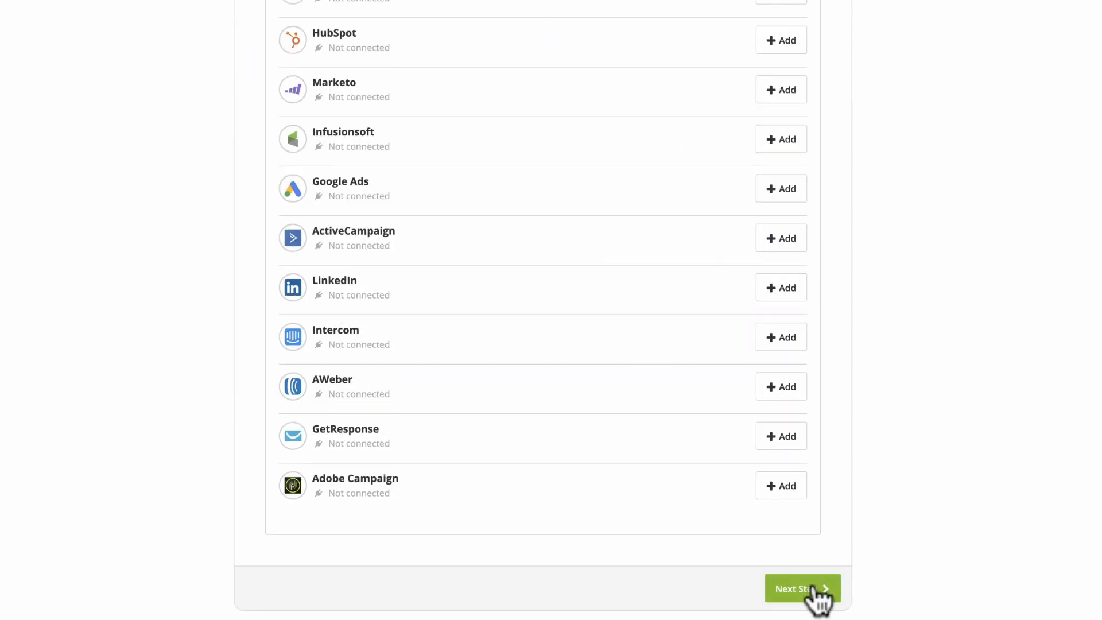
left_click(812, 591)
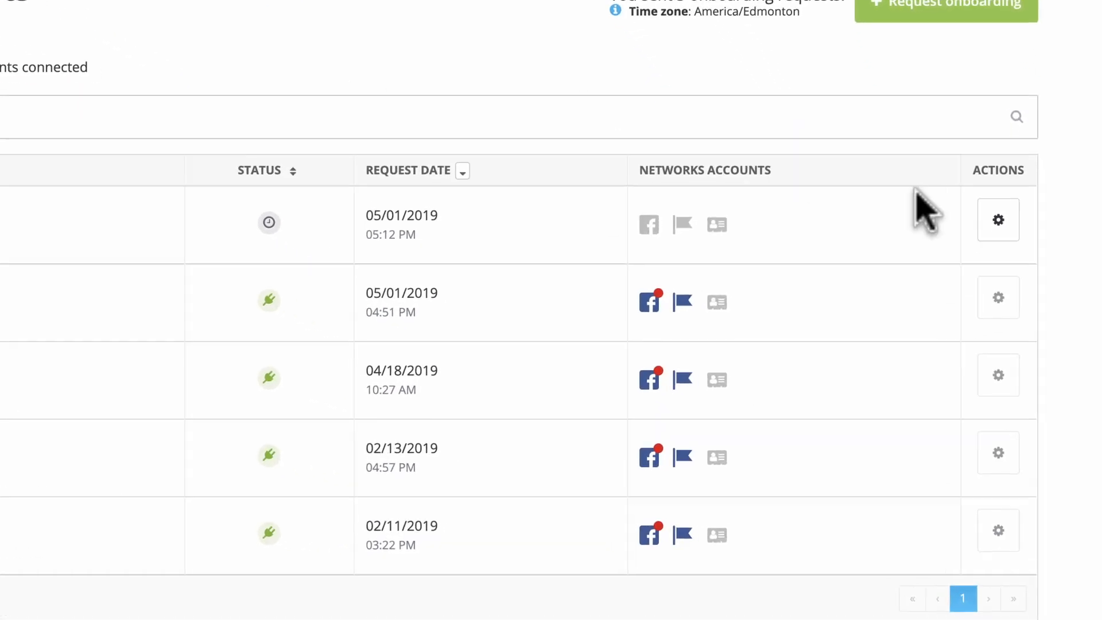
- Show the actions menu for the newest pending request and inspect its network account icons
left_click(1005, 280)
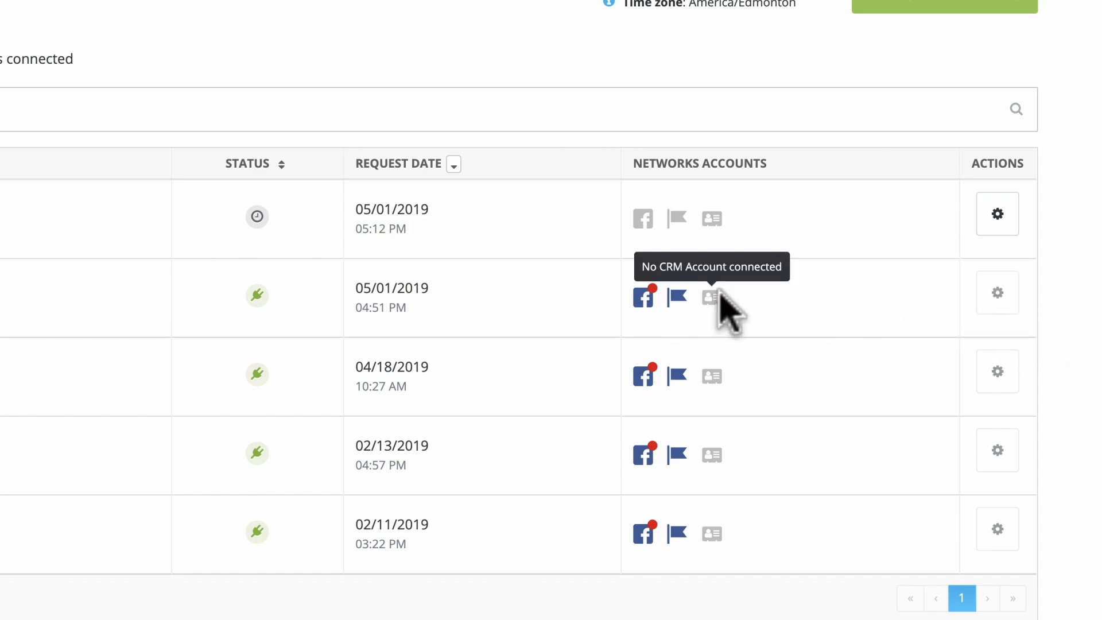
mouse_move(647, 300)
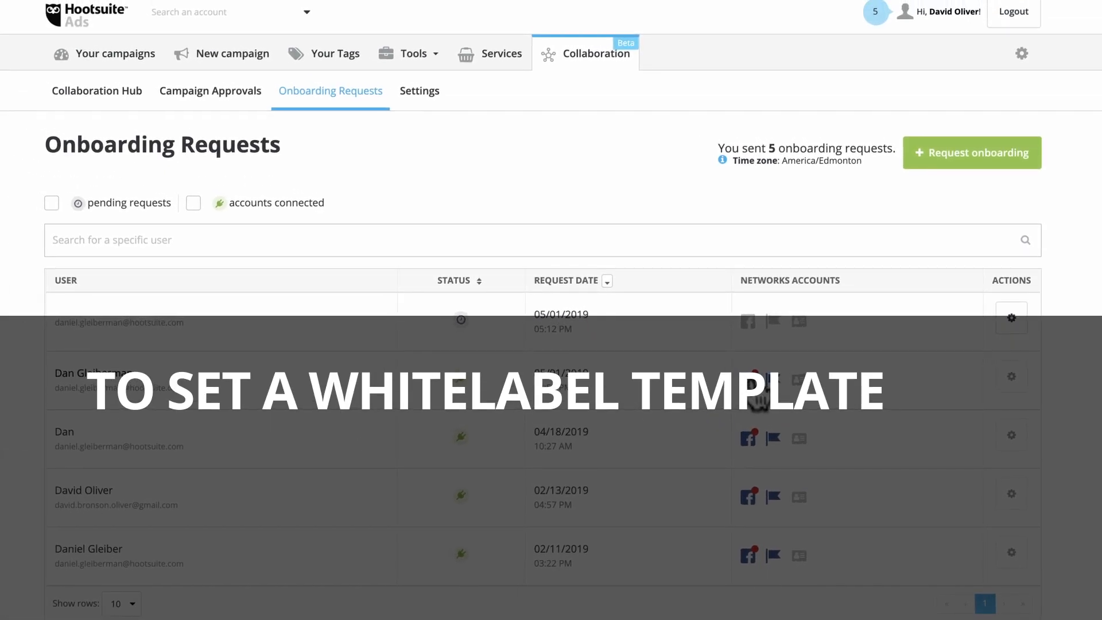
- Set whitelabel company name 'Athene Suites' and a reply-to e-mail, then apply and activate it
left_click(411, 99)
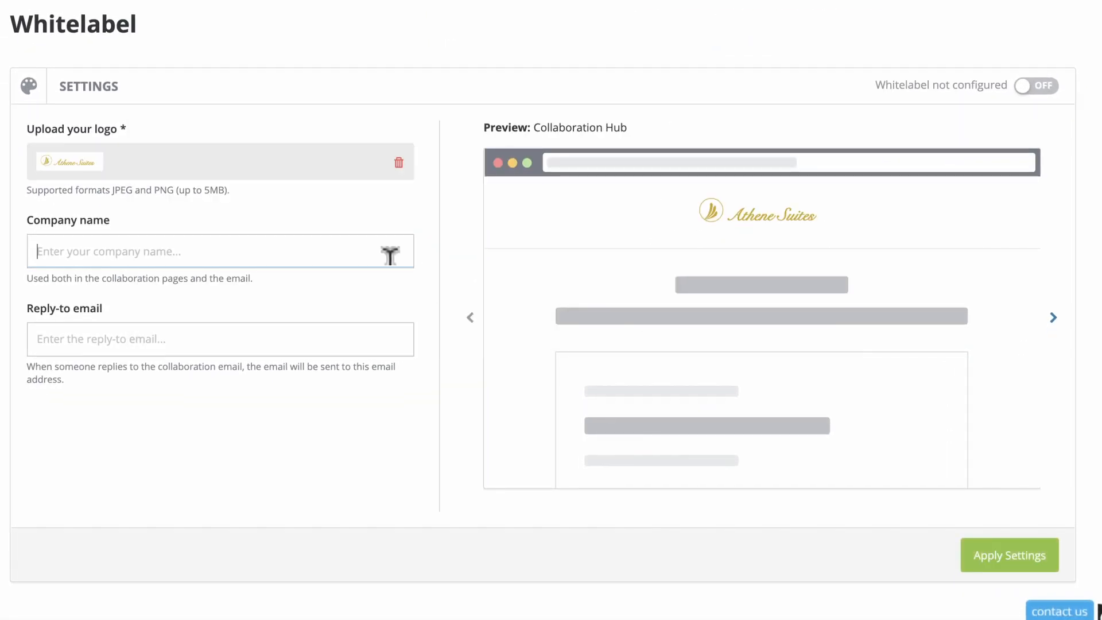
left_click(389, 250)
type("Athene Suites")
left_click(347, 325)
left_click(1001, 558)
left_click(602, 129)
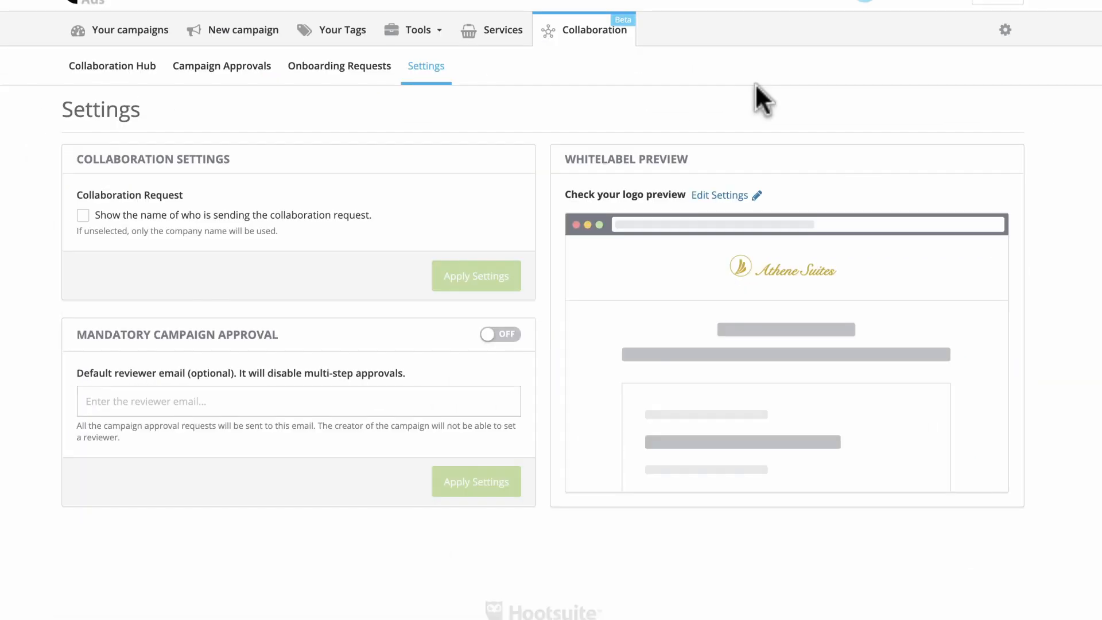
- Show the sender's name on collaboration requests, then turn on Mandatory Campaign Approval with the reviewer's e-mail as default
left_click(285, 211)
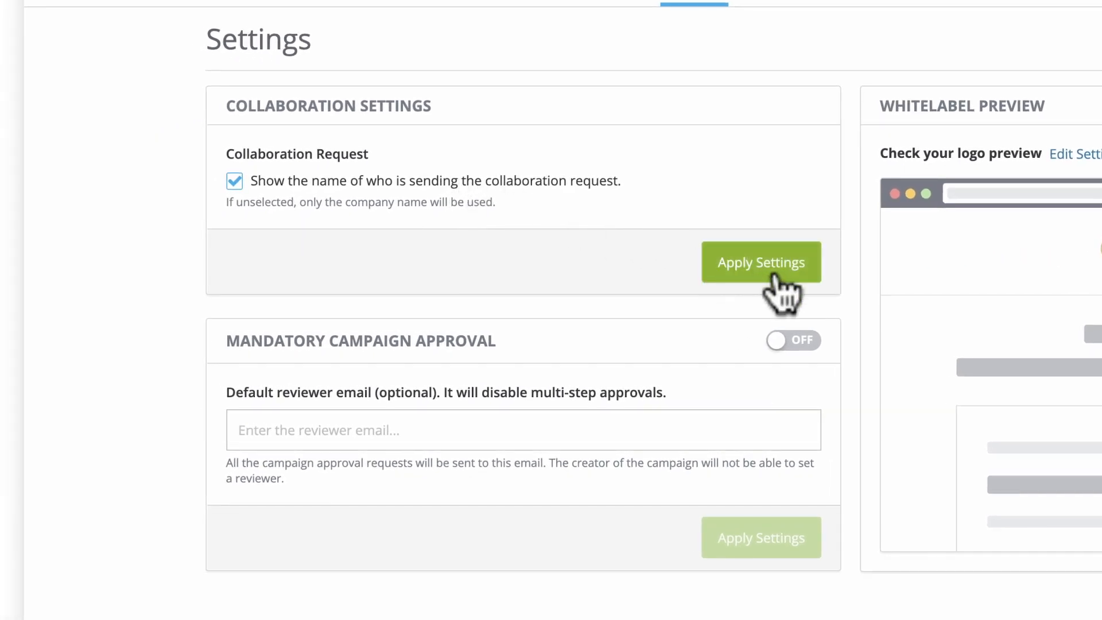
left_click(775, 274)
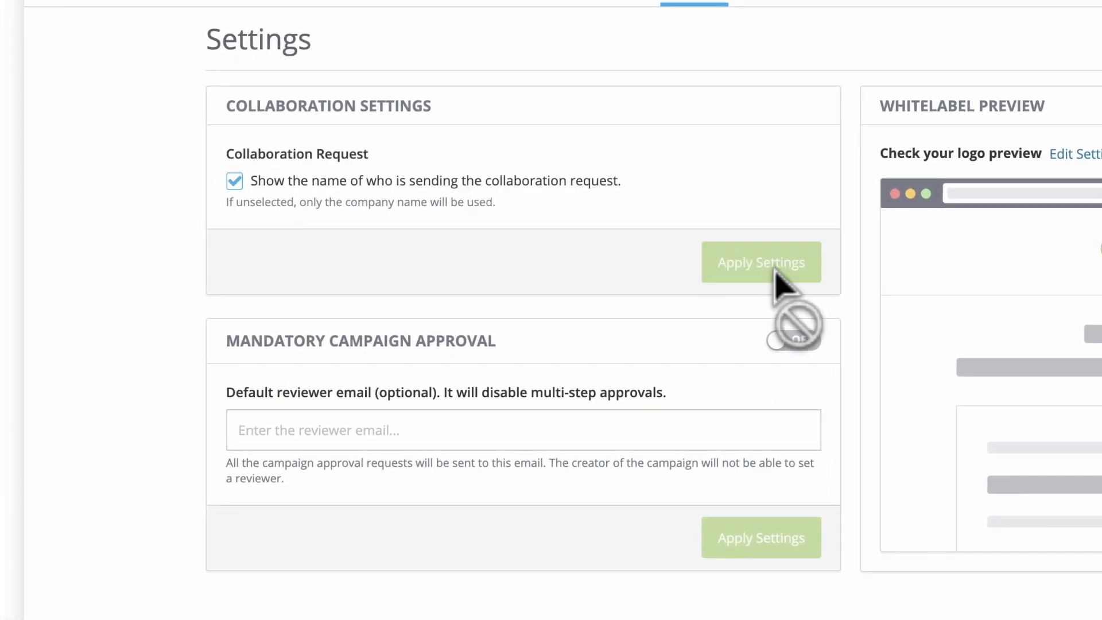
left_click(798, 342)
left_click(725, 425)
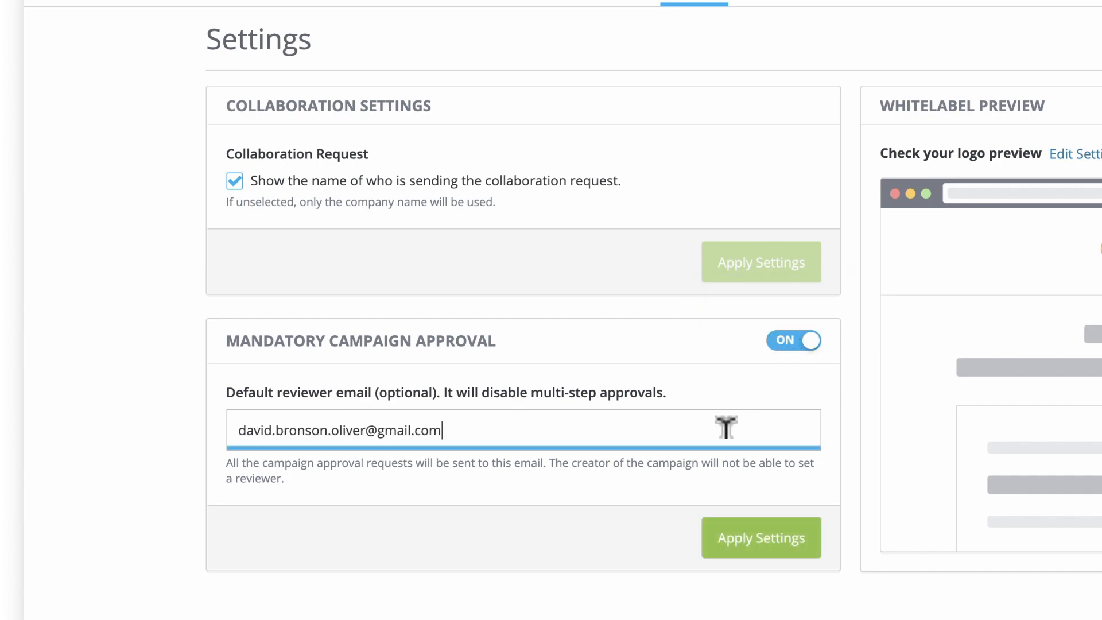
left_click(746, 531)
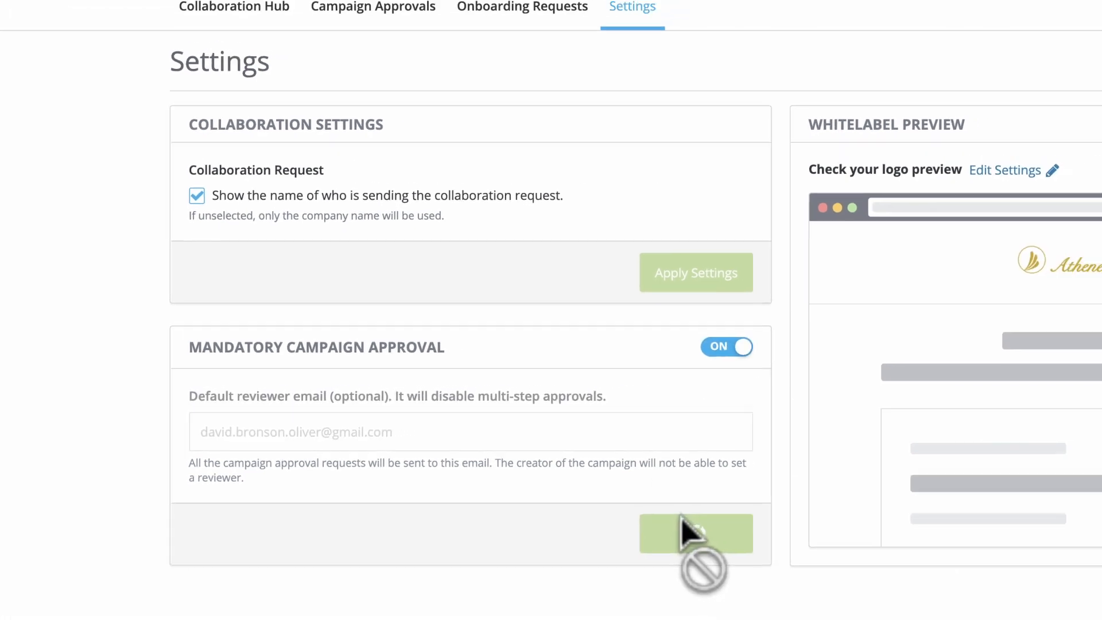